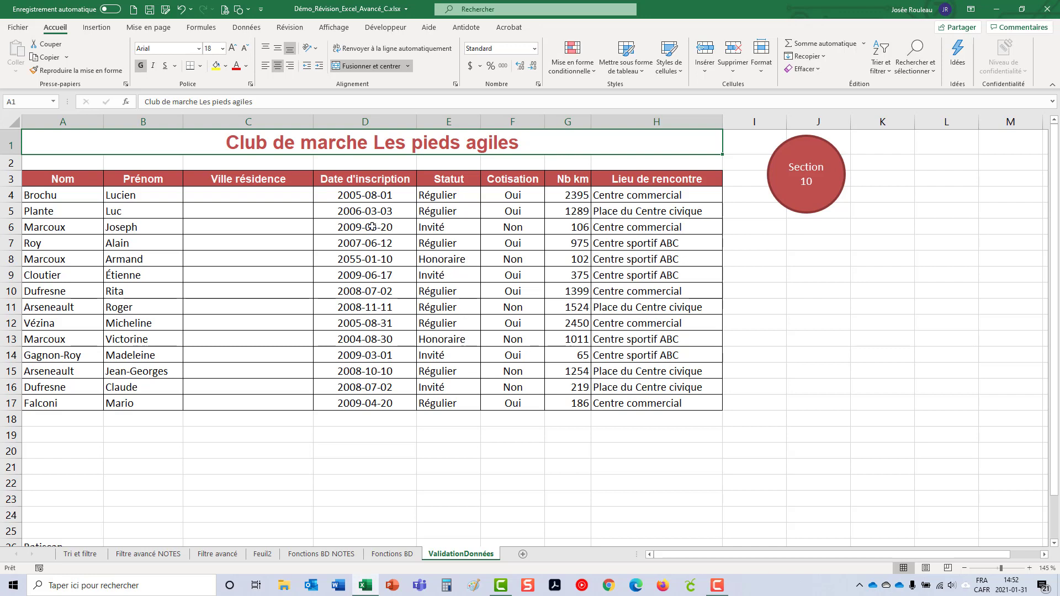
- Start a data validation rule for the Nb km values in G4:G17 that allows only whole numbers (Nombre entier)
{"action": "left_click_drag", "start_coordinate": [577, 196], "coordinate": [576, 403]}
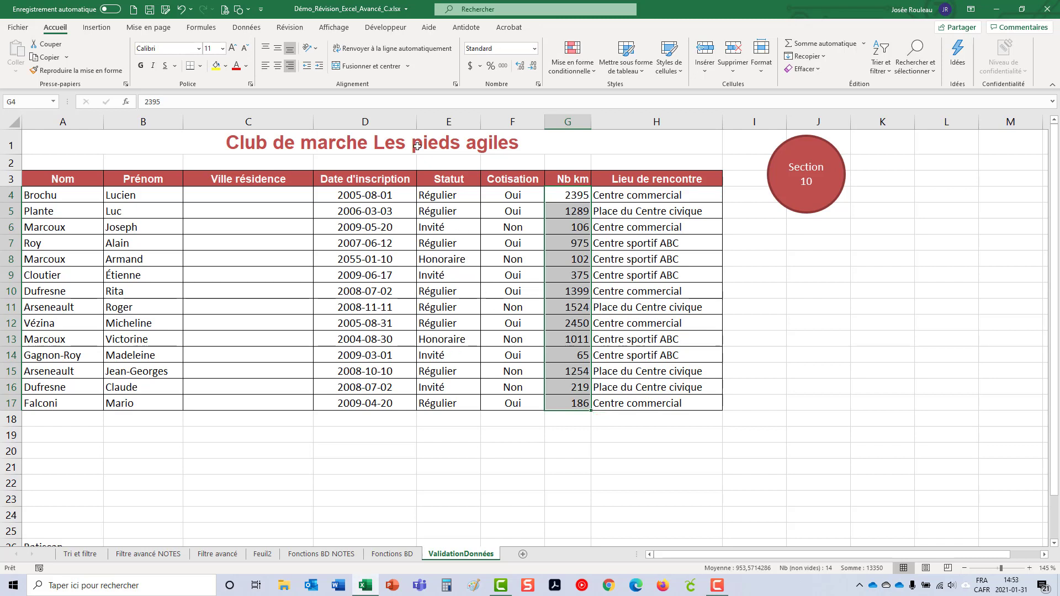
{"action": "left_click", "coordinate": [247, 28]}
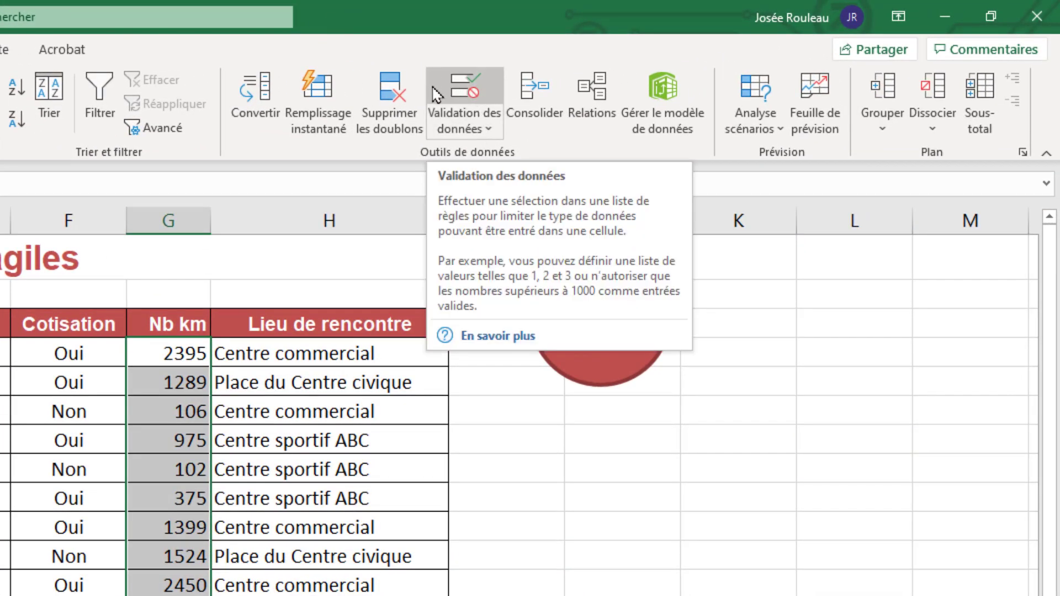
{"action": "left_click", "coordinate": [488, 130]}
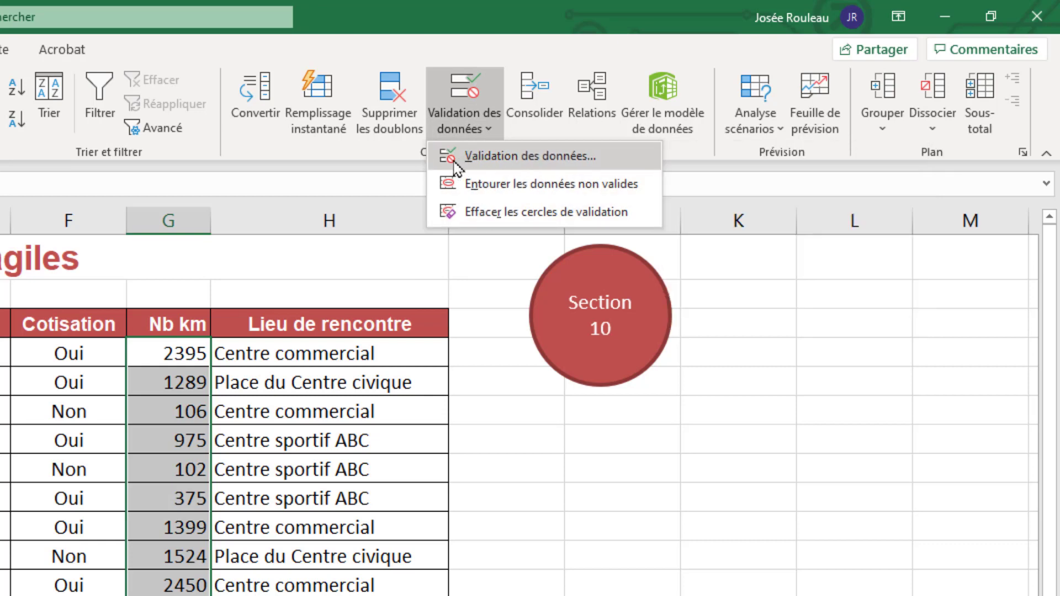
{"action": "left_click", "coordinate": [473, 93]}
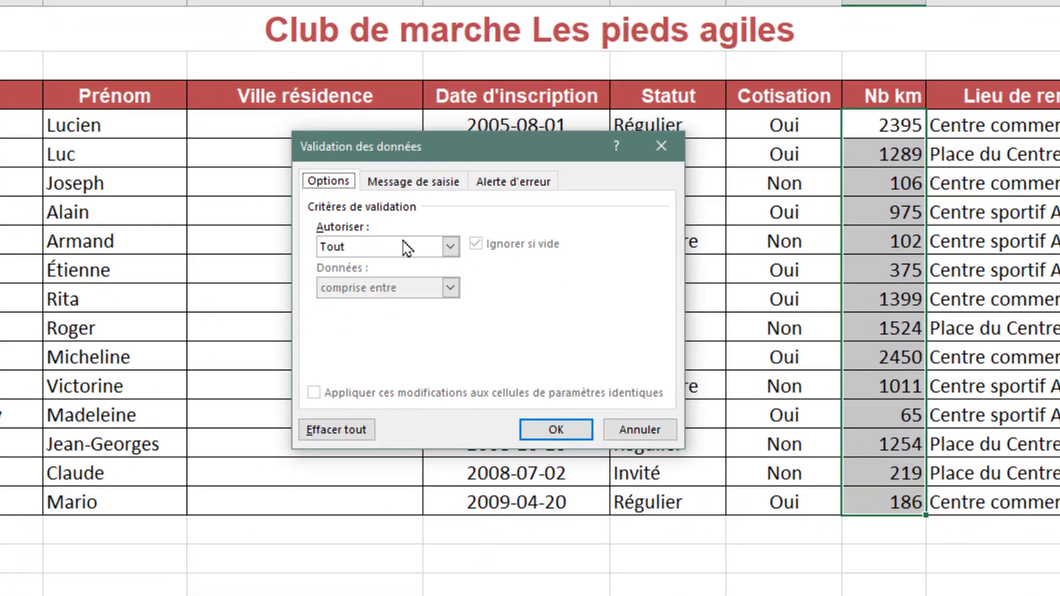
{"action": "left_click", "coordinate": [451, 247]}
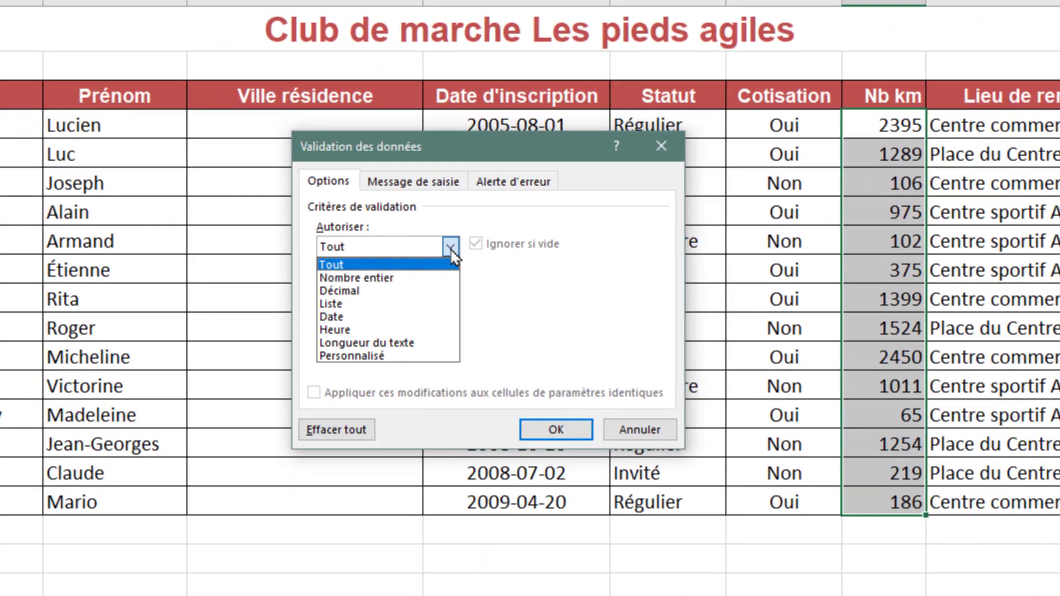
{"action": "left_click", "coordinate": [389, 279]}
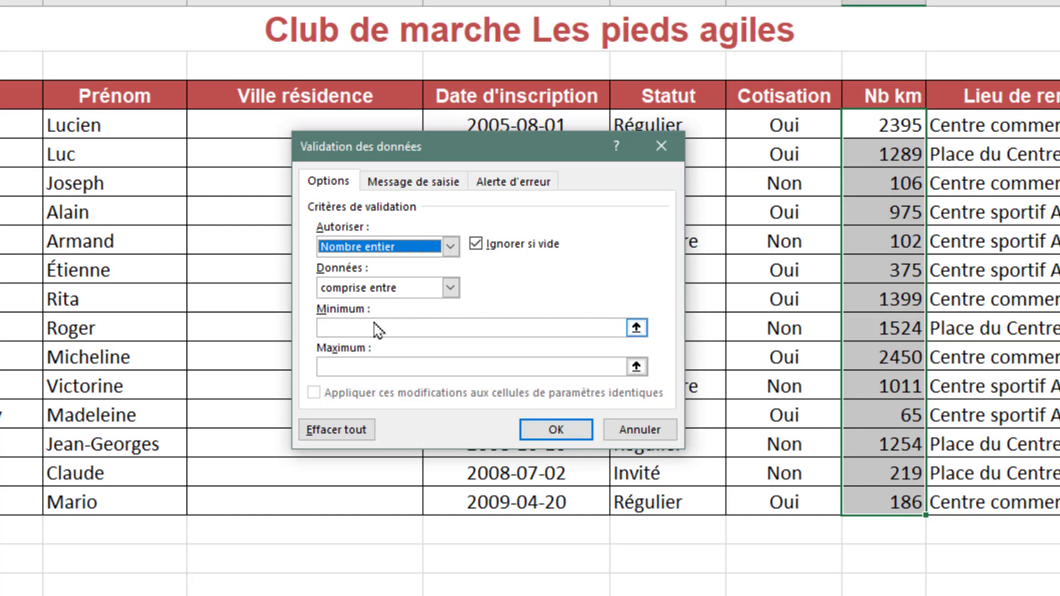
- Restrict the allowed whole numbers to "comprise entre" a minimum of 60 and a maximum of 3000
{"action": "left_click", "coordinate": [451, 287]}
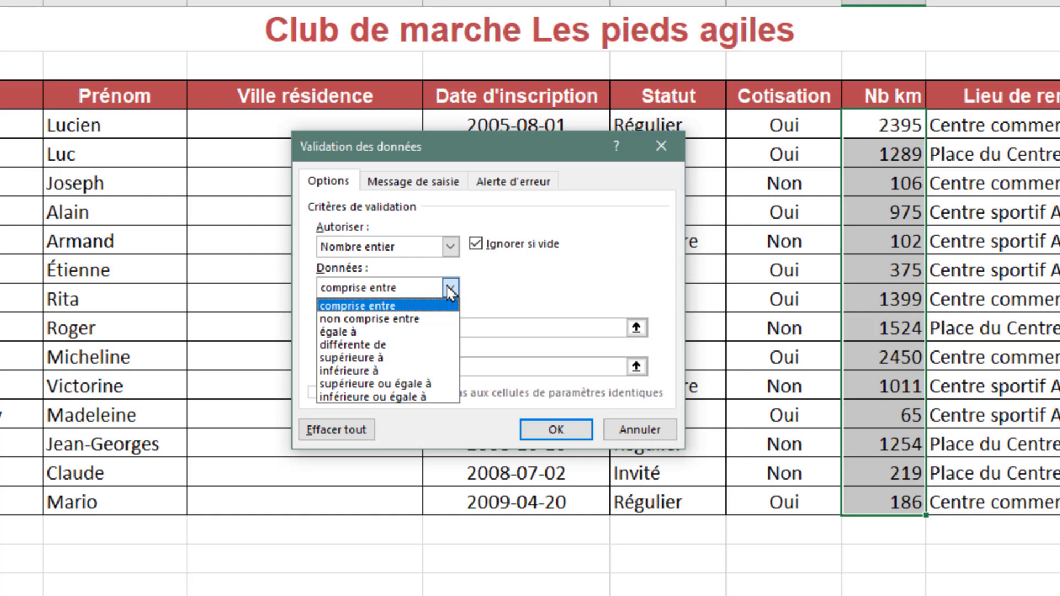
{"action": "left_click", "coordinate": [449, 290]}
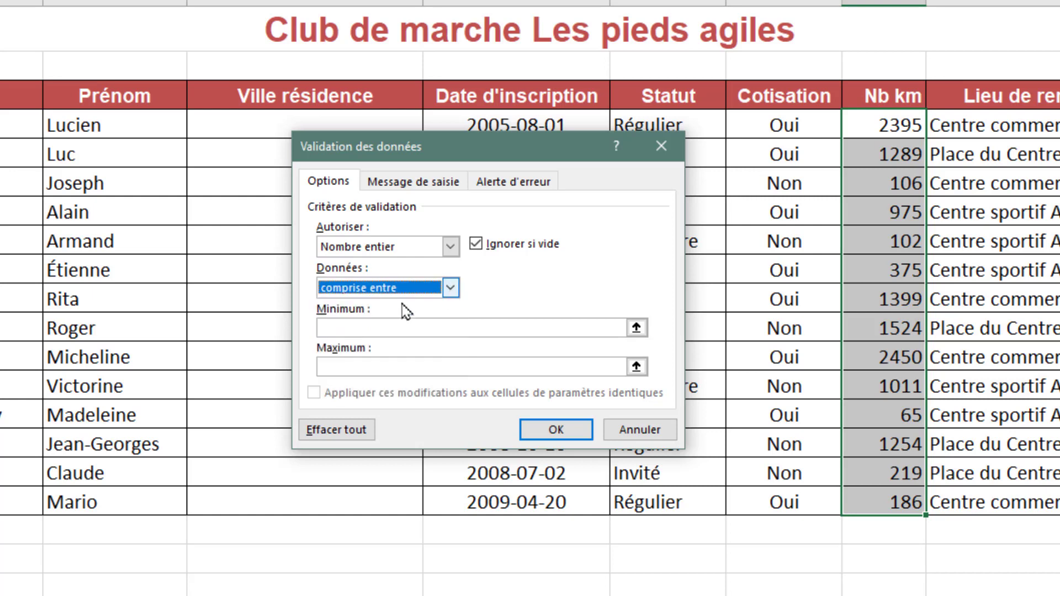
{"action": "left_click", "coordinate": [339, 326]}
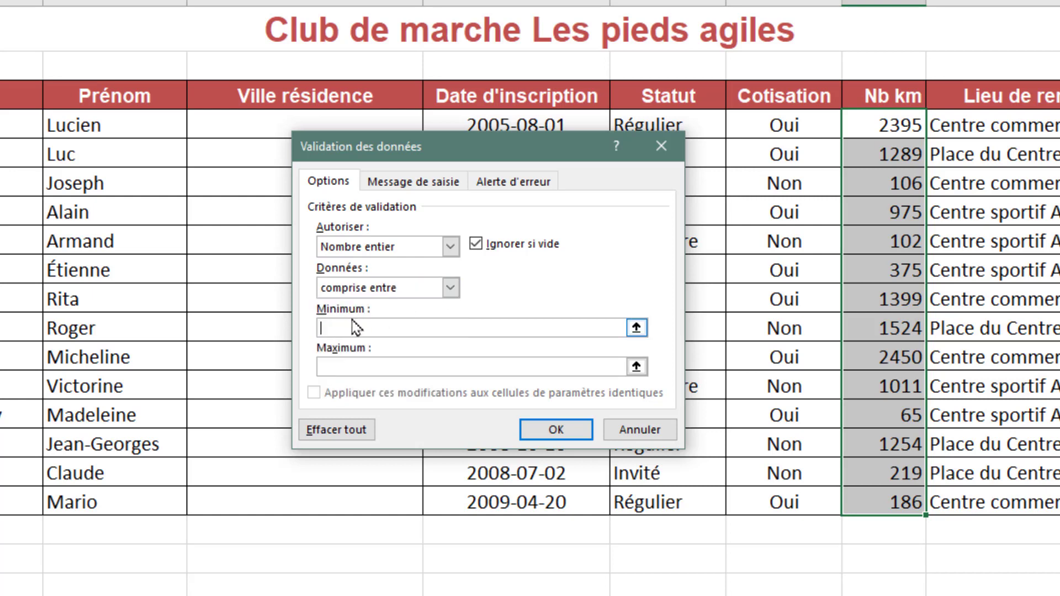
{"action": "type", "text": "60"}
{"action": "left_click", "coordinate": [343, 366]}
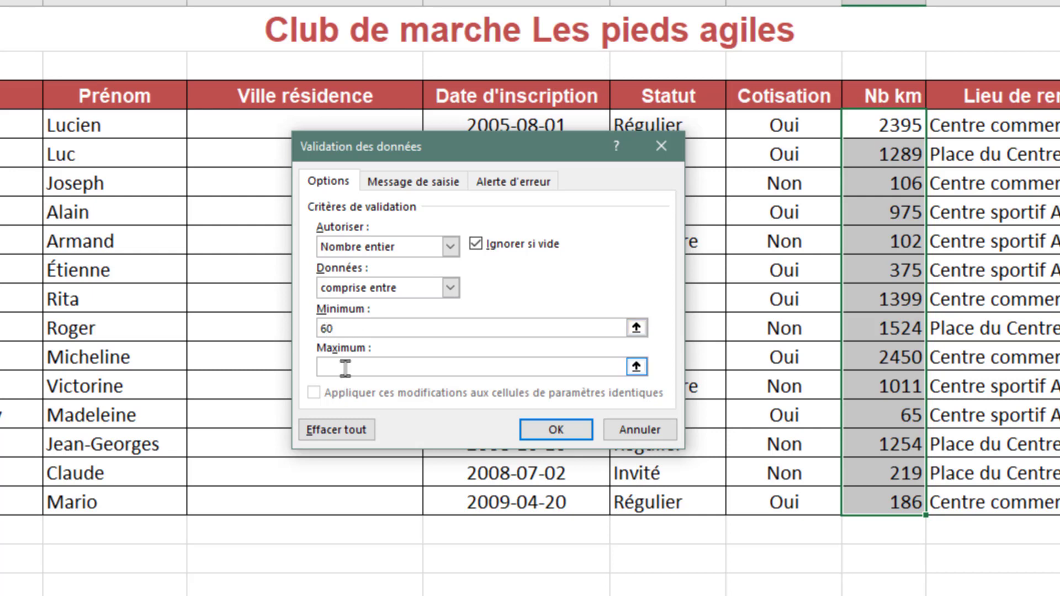
{"action": "type", "text": "3000"}
- Add an input message titled "Nombre à entrer" with the text "Vous devez entrer un nombre entre 60 et 3000"
{"action": "left_click", "coordinate": [436, 186]}
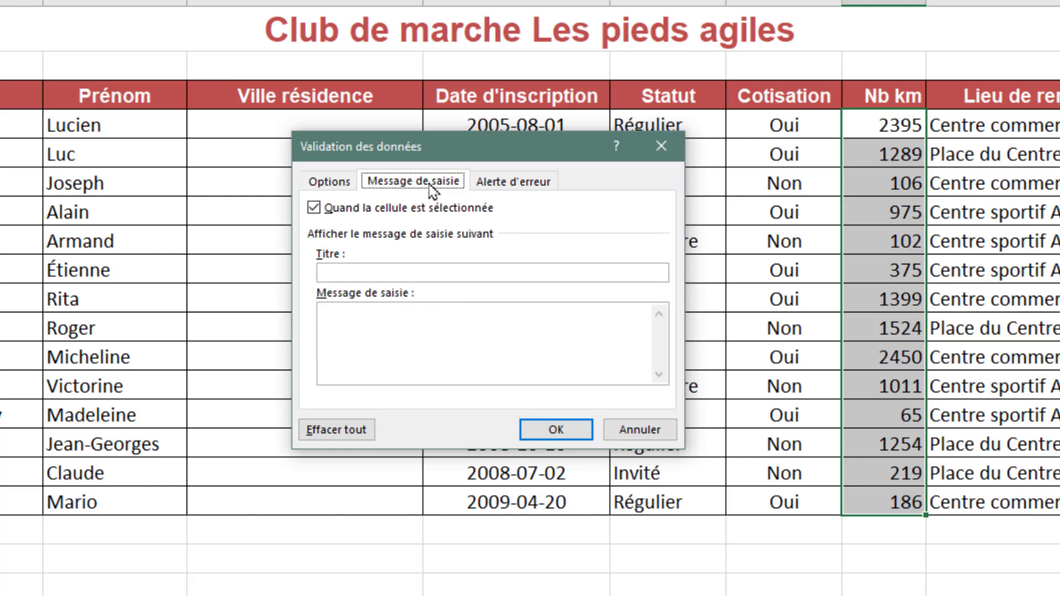
{"action": "left_click", "coordinate": [364, 267]}
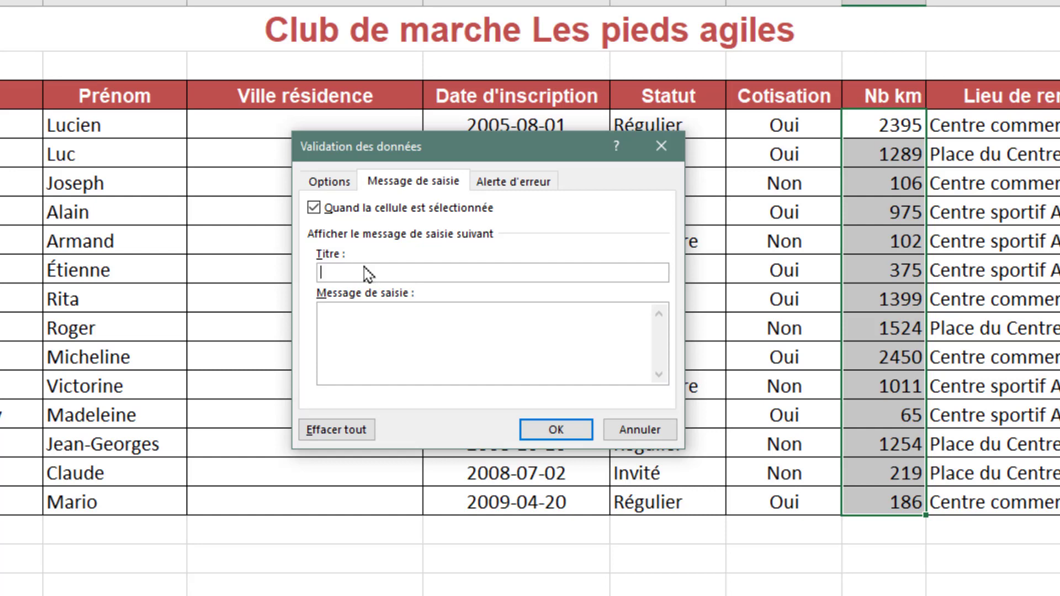
{"action": "type", "text": "Nombre à entrer"}
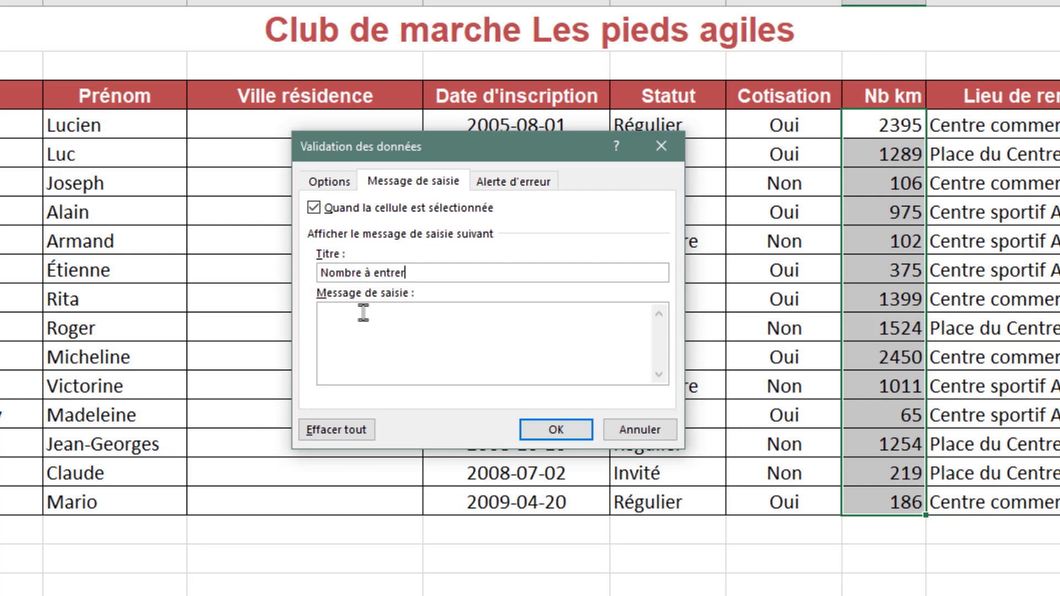
{"action": "left_click", "coordinate": [351, 324]}
{"action": "type", "text": "Vous deve"}
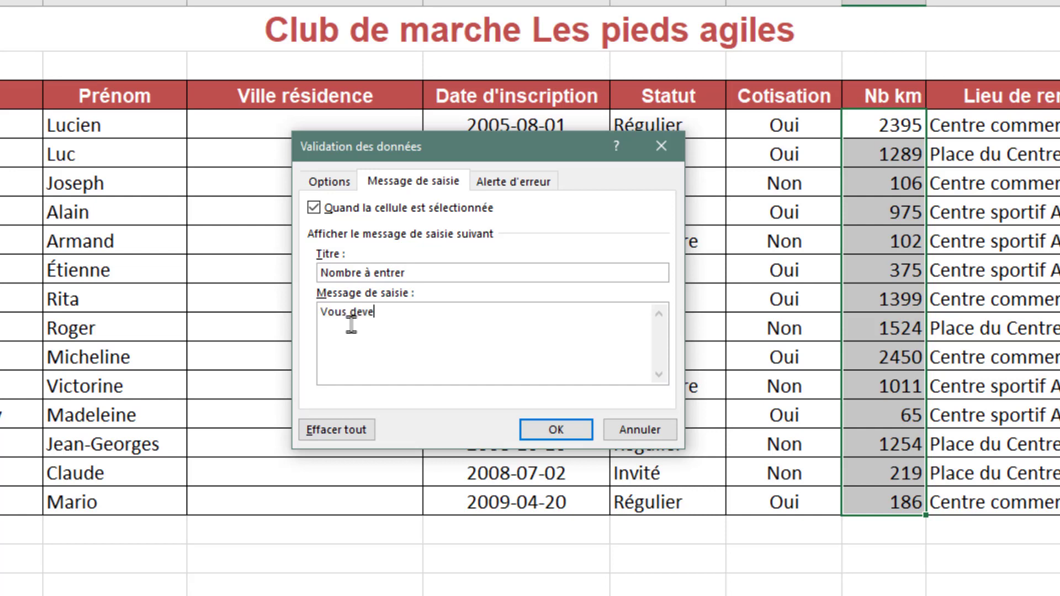
{"action": "type", "text": "z entrer un nombre entre "}
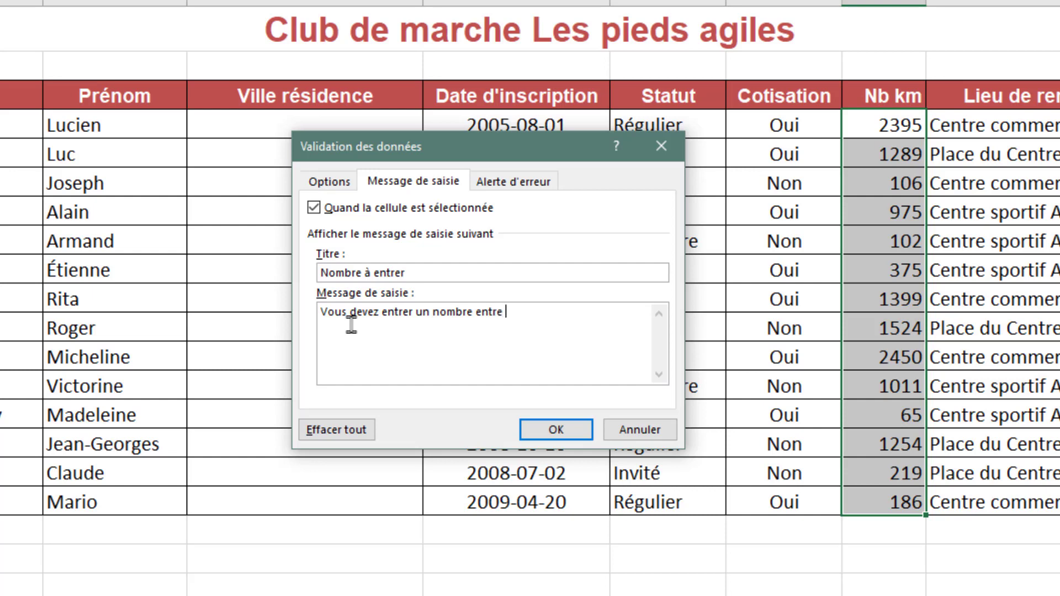
{"action": "type", "text": "60 et 3000"}
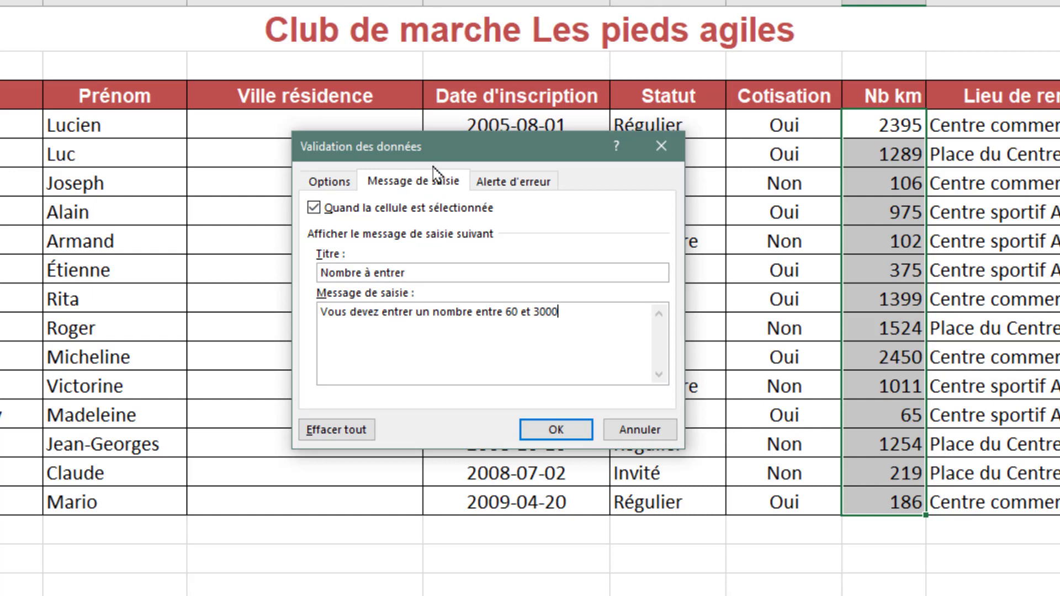
- Set the validation's error alert to the Stop style with the title "Nombre à entrer"
{"action": "left_click", "coordinate": [513, 187]}
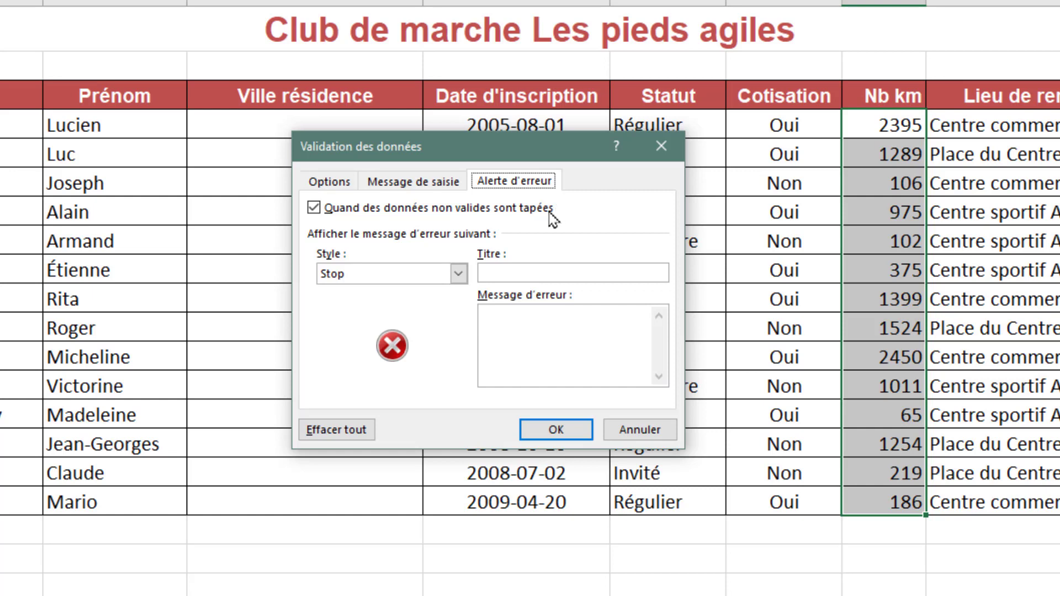
{"action": "left_click", "coordinate": [458, 273]}
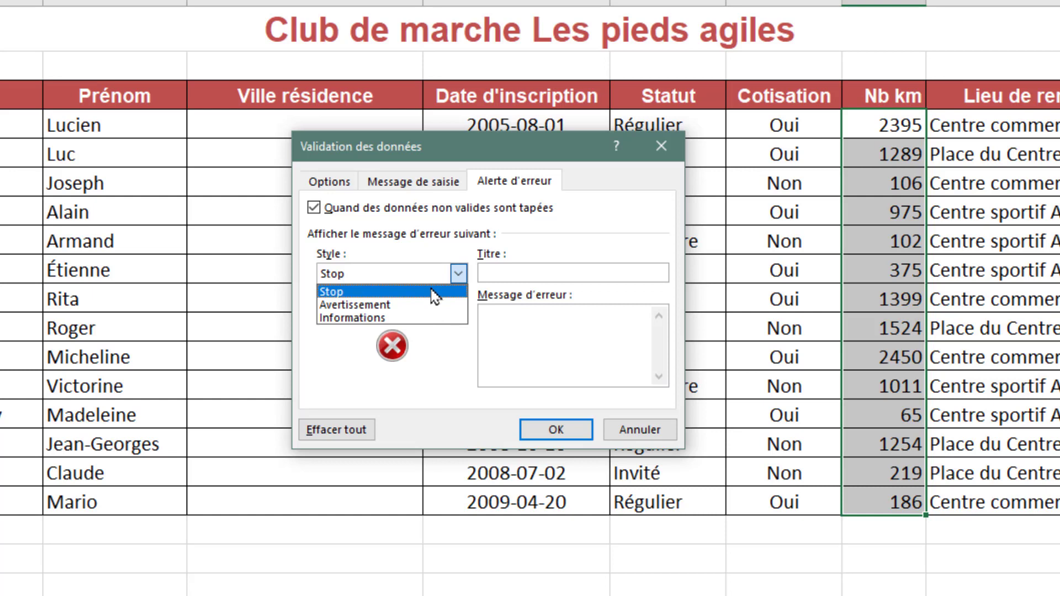
{"action": "left_click", "coordinate": [435, 292]}
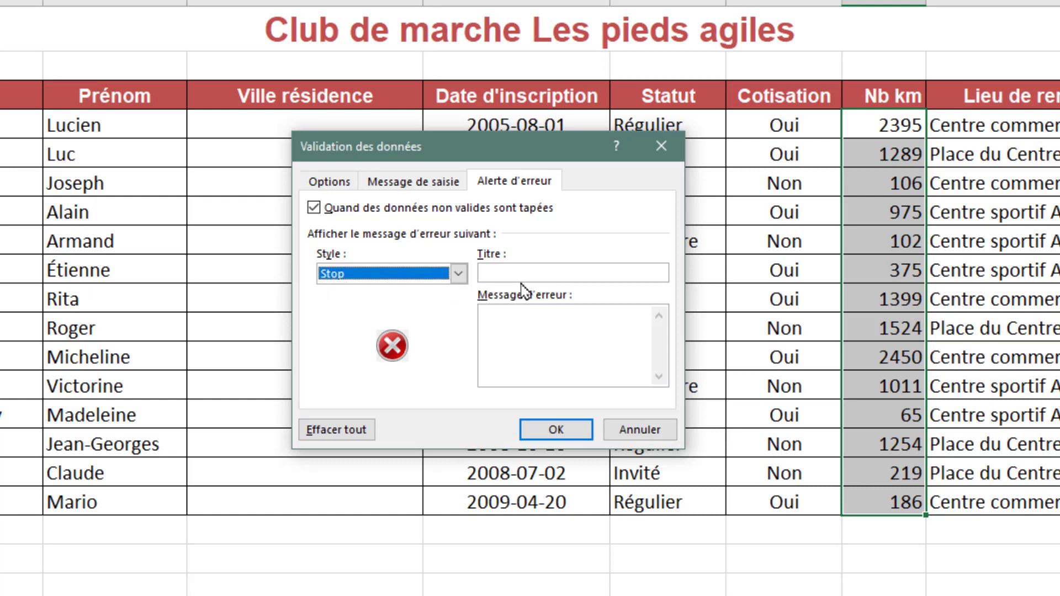
{"action": "left_click", "coordinate": [537, 271]}
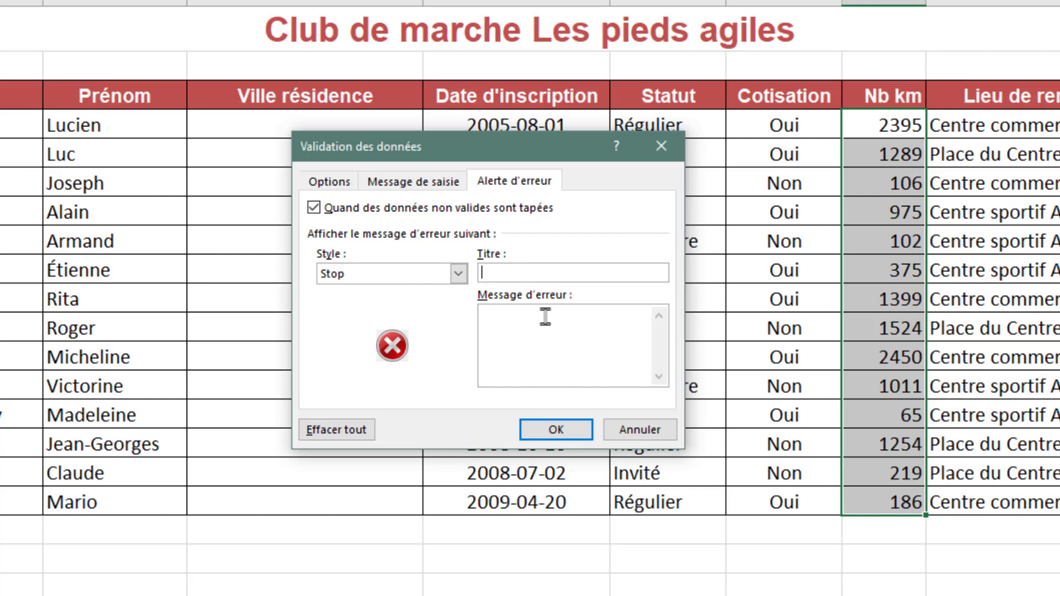
{"action": "left_click", "coordinate": [528, 270]}
{"action": "type", "text": "Nombre"}
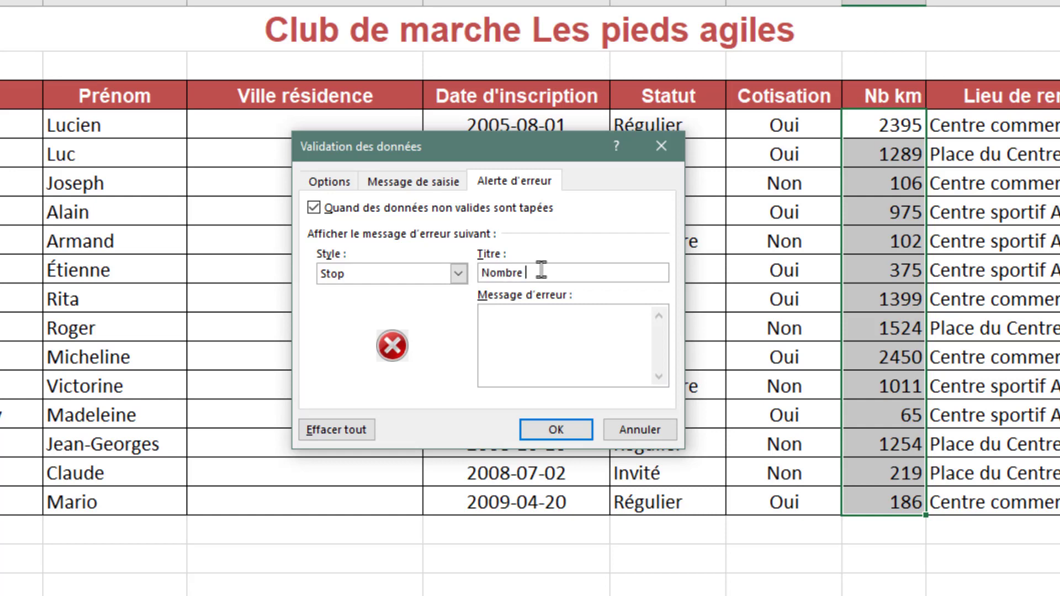
{"action": "type", "text": " '"}
{"action": "type", "text": " entrer"}
- Set the error message to "Attention! Le nombre doit être un entier situé entre 60 et 3000 inclusivement." and apply the validation
{"action": "left_click", "coordinate": [539, 329]}
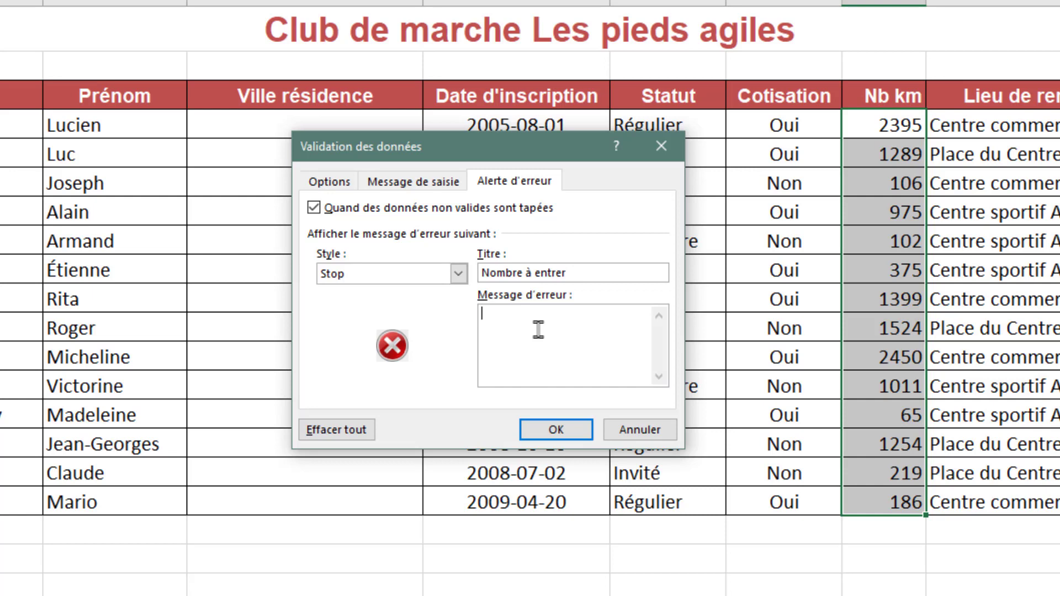
{"action": "type", "text": "Attention! Le nombre "}
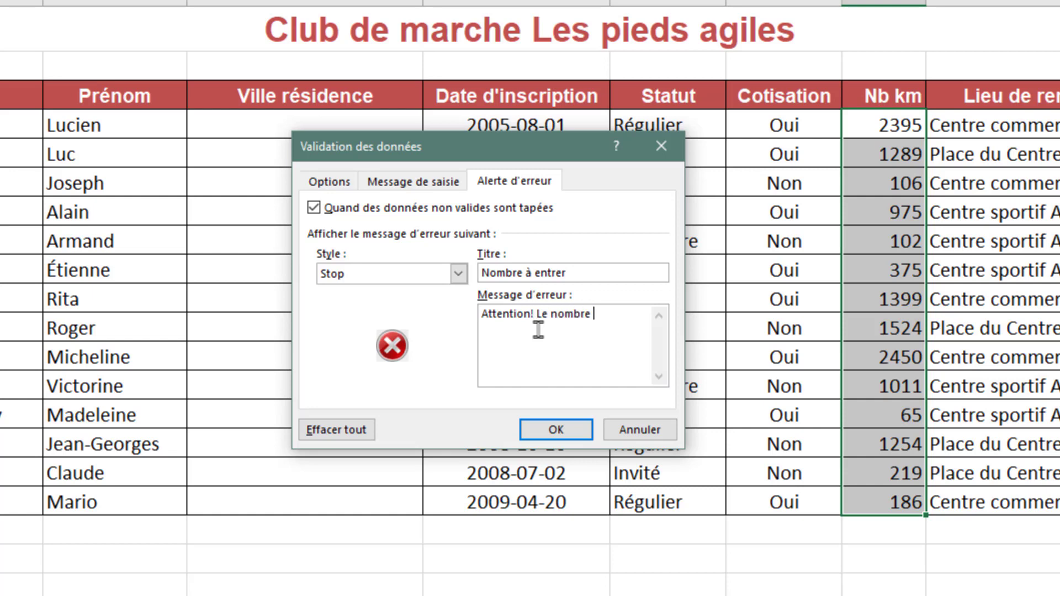
{"action": "type", "text": "doit"}
{"action": "type", "text": " êtree "}
{"action": "type", "text": " un entier situ"}
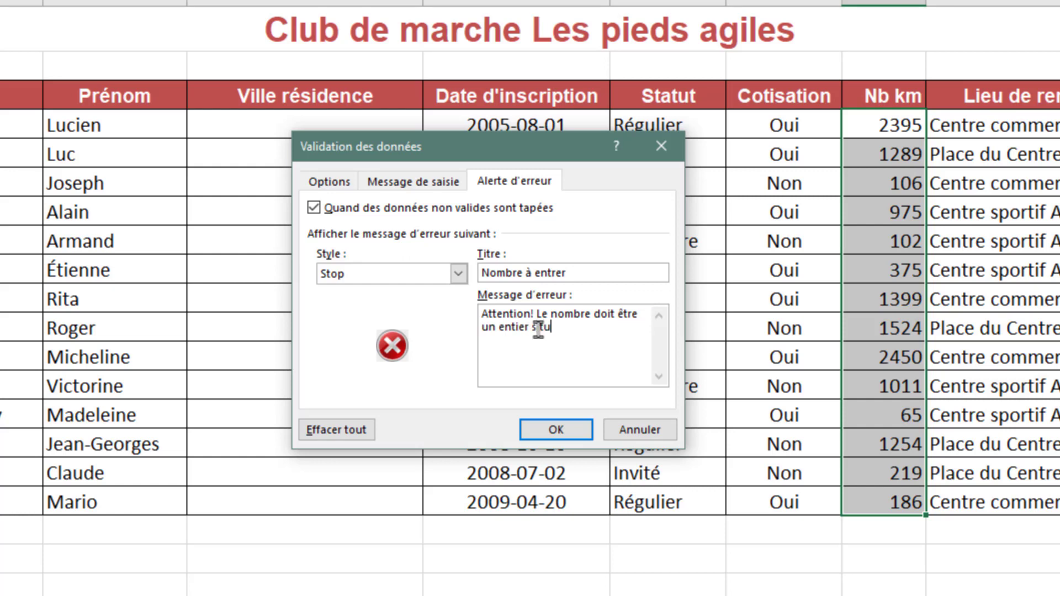
{"action": "type", "text": "é entre 60 et"}
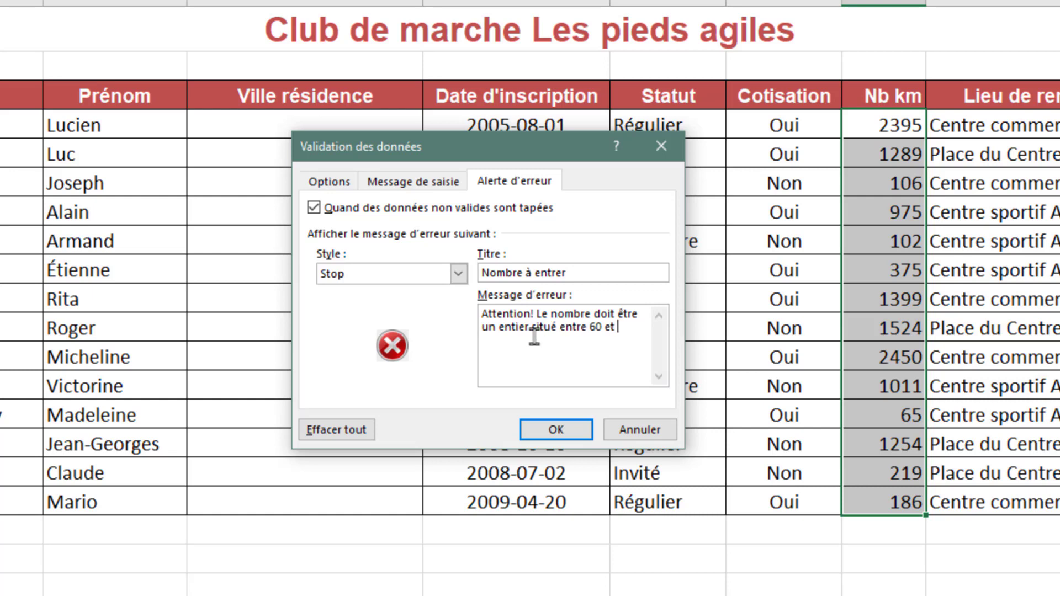
{"action": "type", "text": " 3000 inclusivement"}
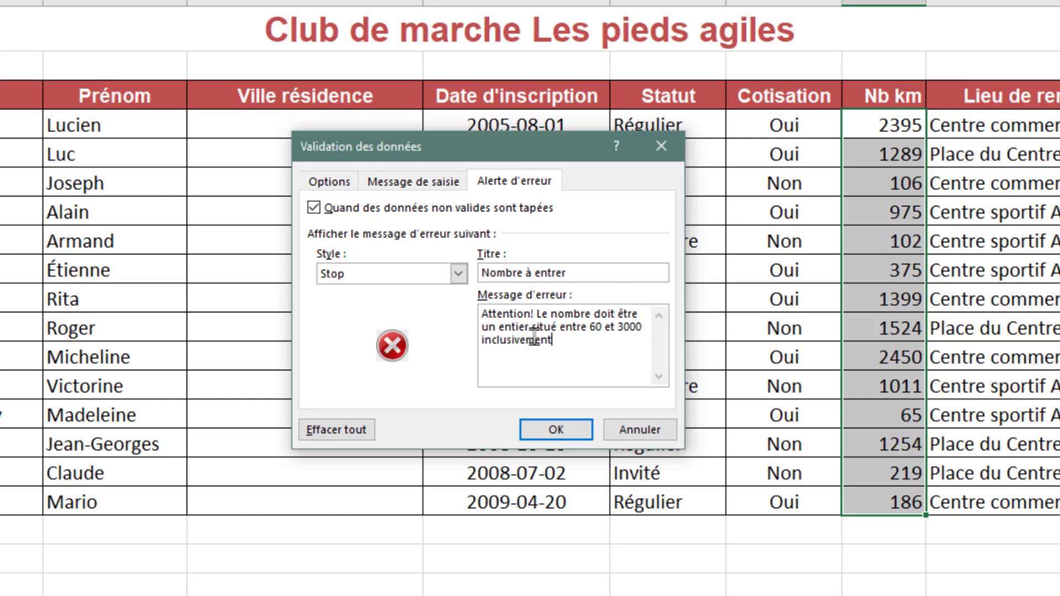
{"action": "type", "text": "."}
{"action": "left_click", "coordinate": [558, 434]}
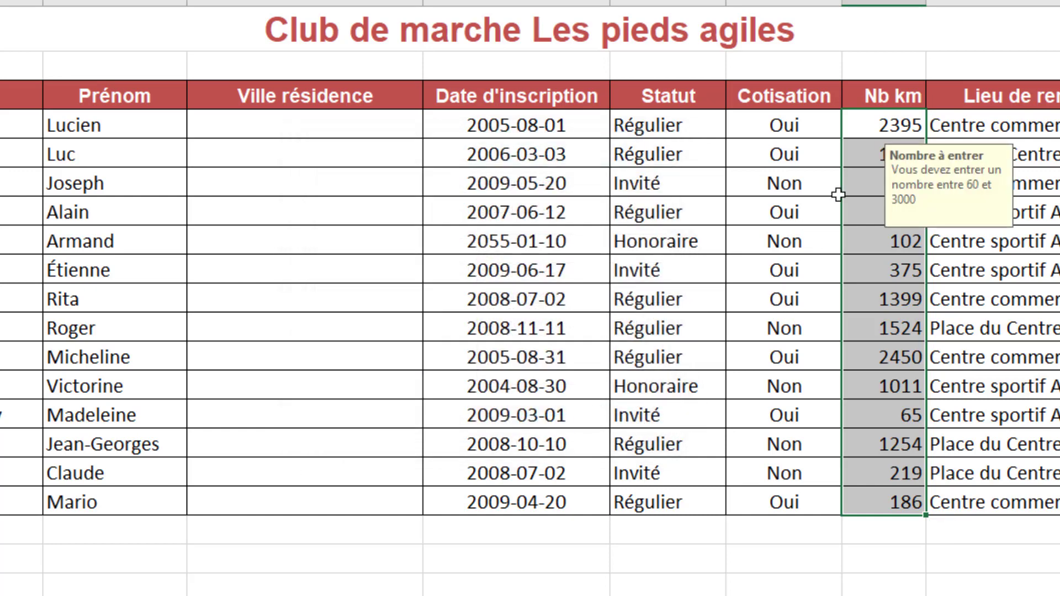
- Check the existing Nb km values against the validation rule by circling invalid data (Entourer les données non valides)
{"action": "left_click", "coordinate": [902, 122]}
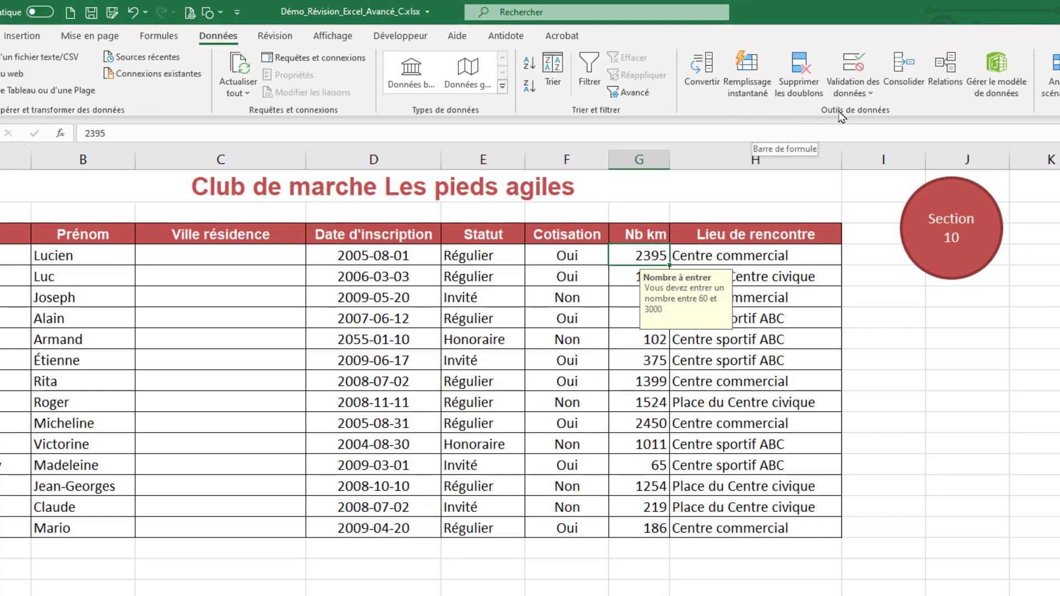
{"action": "left_click", "coordinate": [851, 97]}
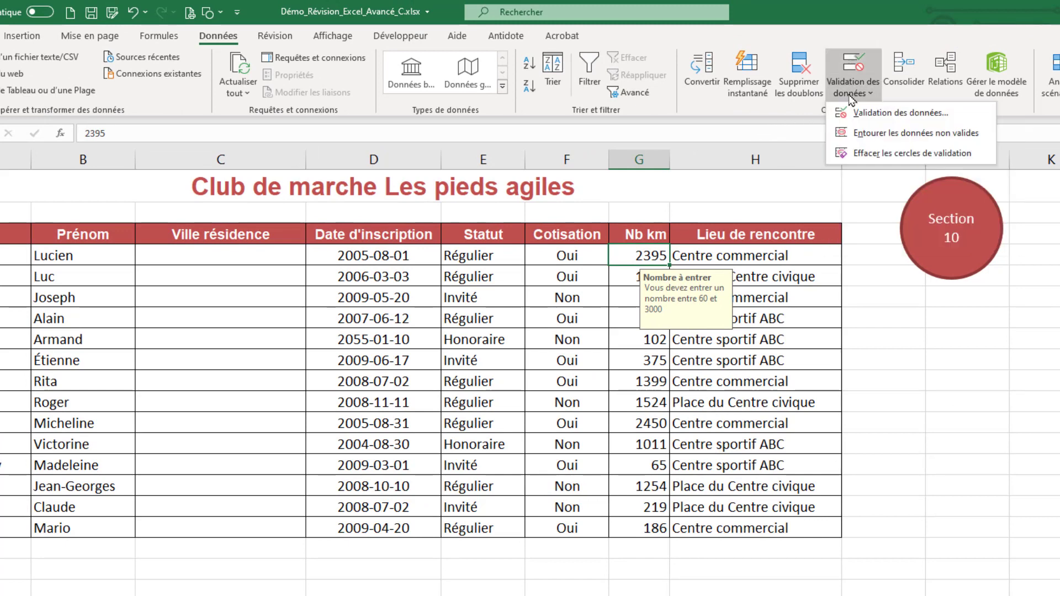
{"action": "left_click", "coordinate": [876, 138]}
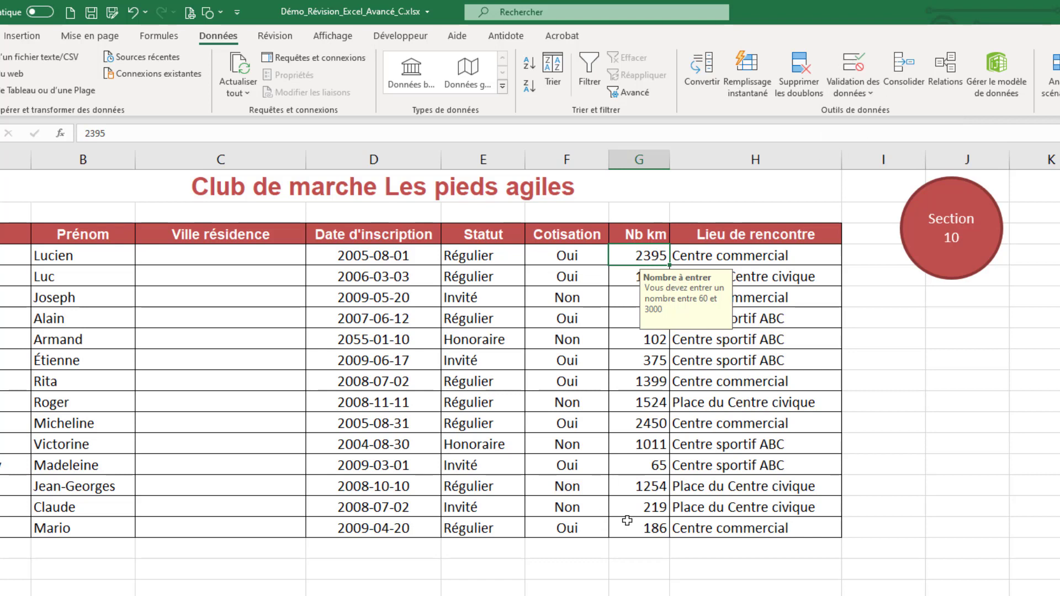
{"action": "left_click", "coordinate": [707, 377]}
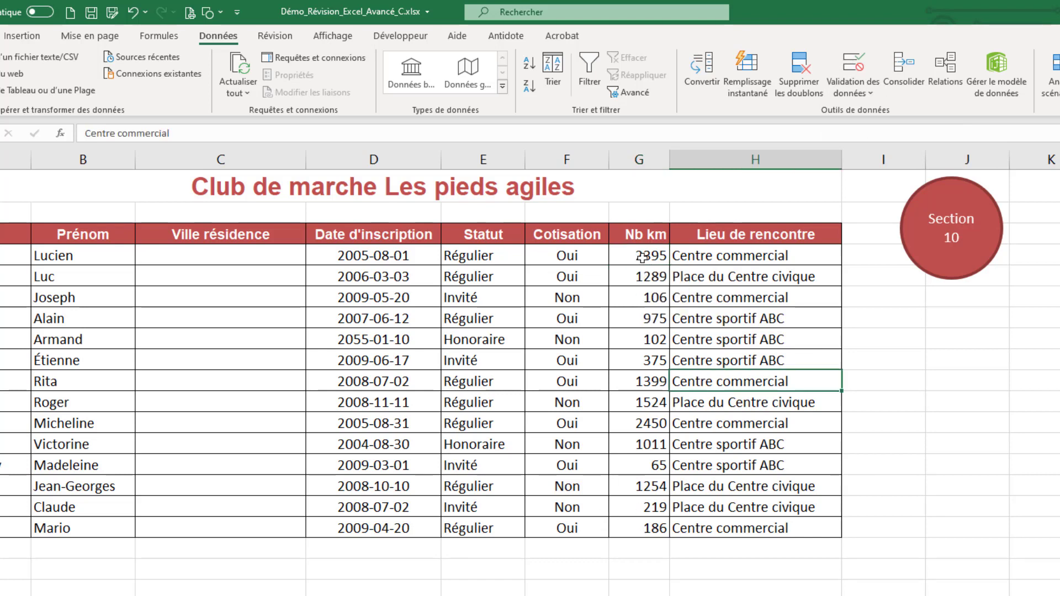
{"action": "left_click", "coordinate": [854, 87]}
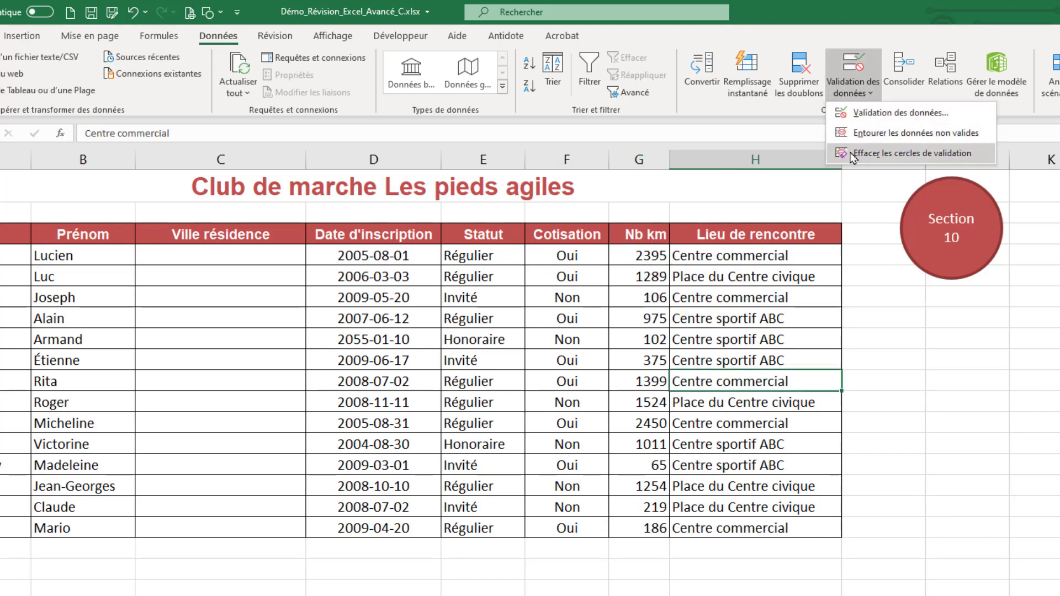
- Test the Nb km rule in G4 by trying 50, and replace the entry with 2500
{"action": "left_click", "coordinate": [642, 249]}
{"action": "left_click", "coordinate": [642, 249]}
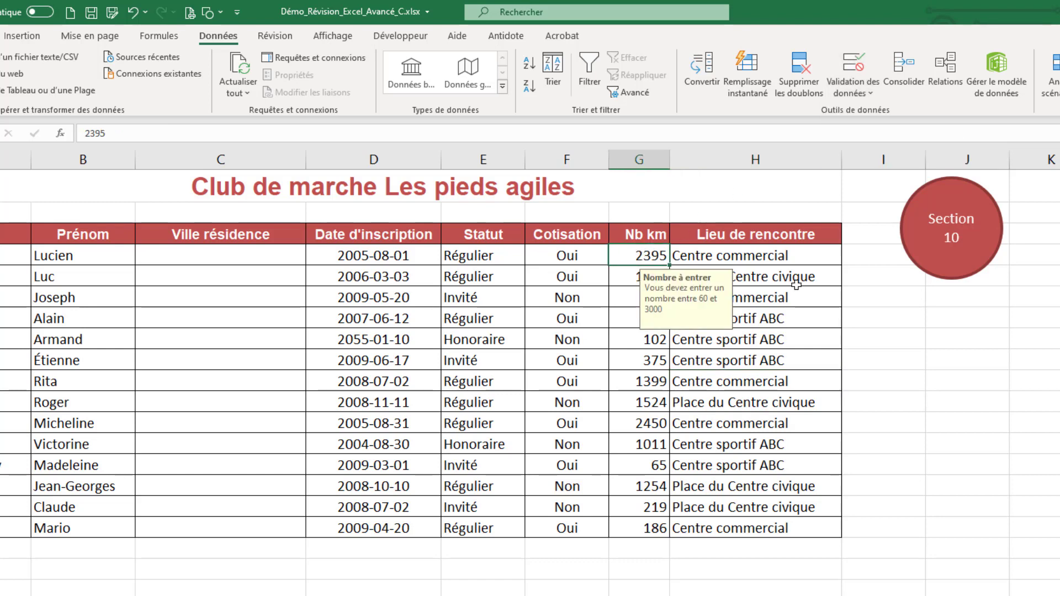
{"action": "type", "text": "50"}
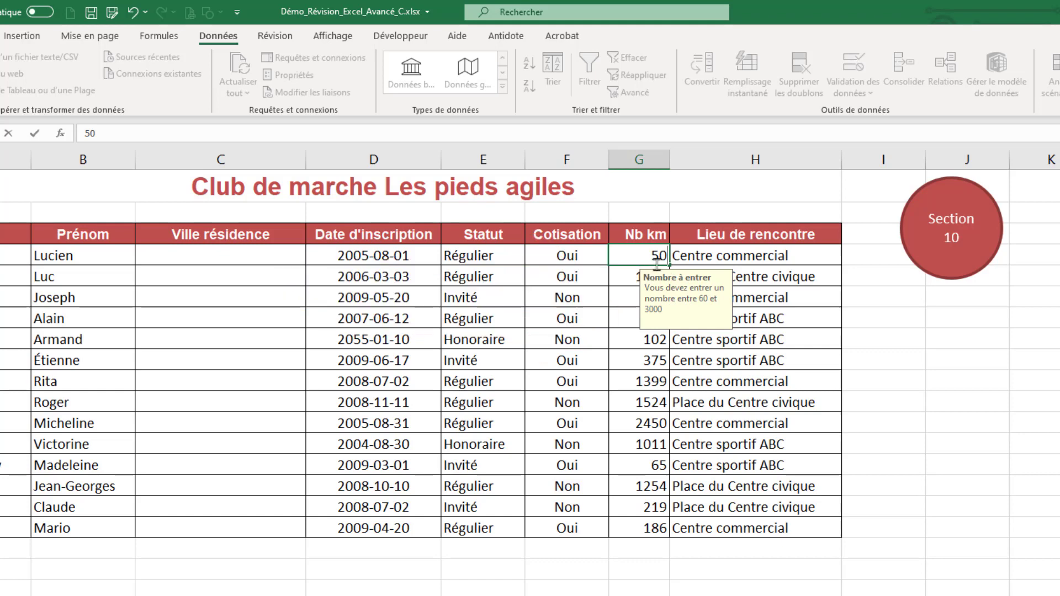
{"action": "key", "text": "Return"}
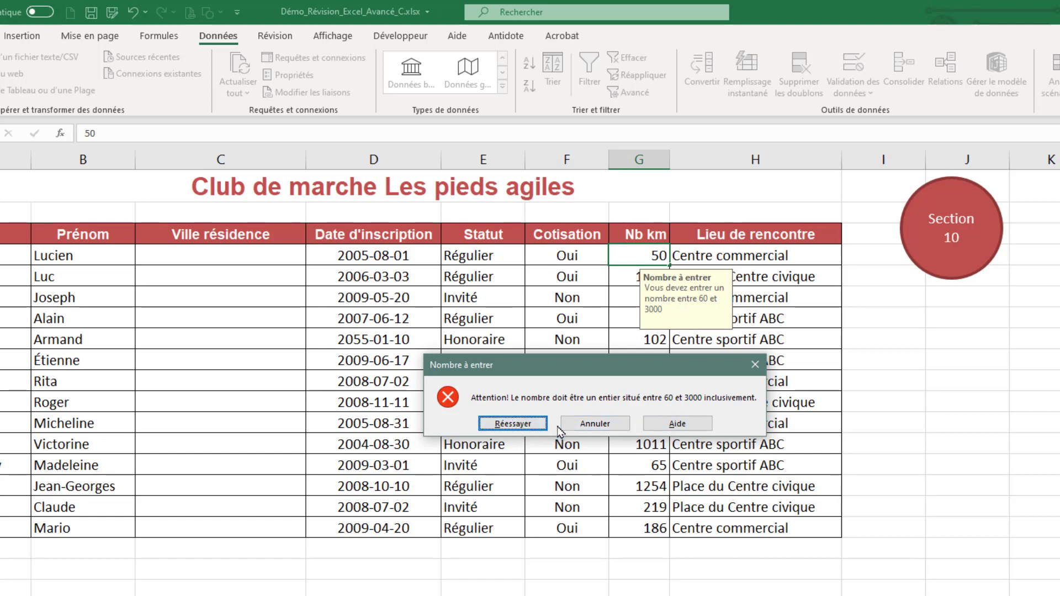
{"action": "left_click", "coordinate": [525, 426]}
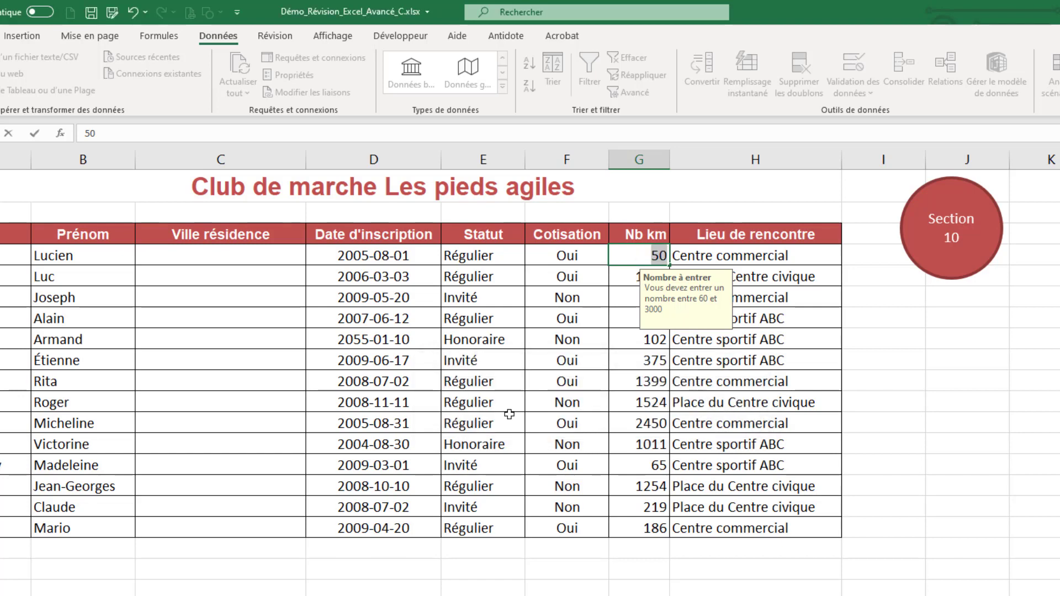
{"action": "type", "text": "2500"}
{"action": "key", "text": "Return"}
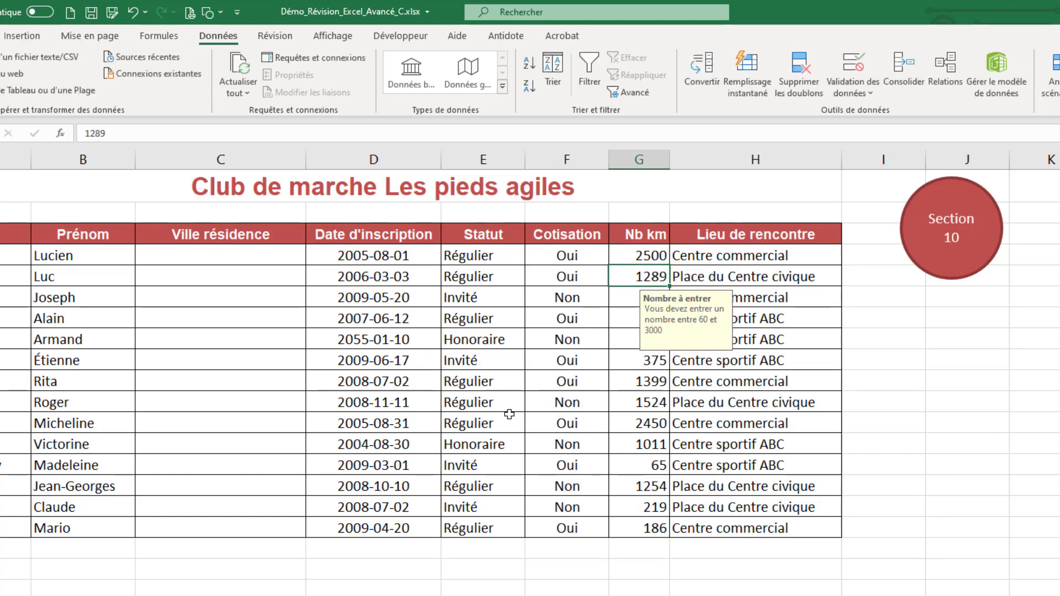
- Try 3800 as the Nb km value in G5, and replace it with the upper limit 3000
{"action": "type", "text": "3800"}
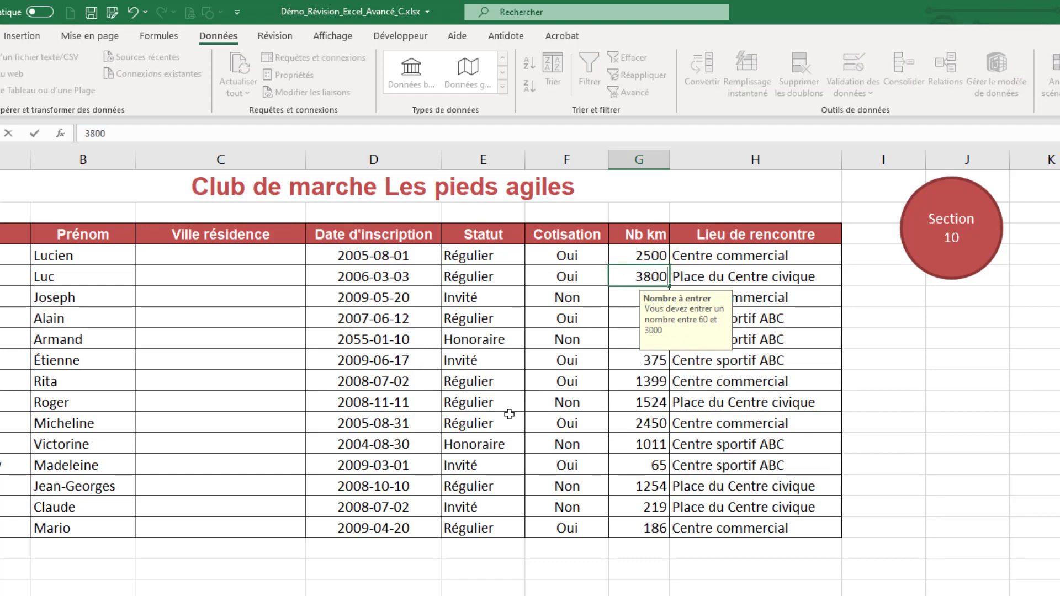
{"action": "key", "text": "Return"}
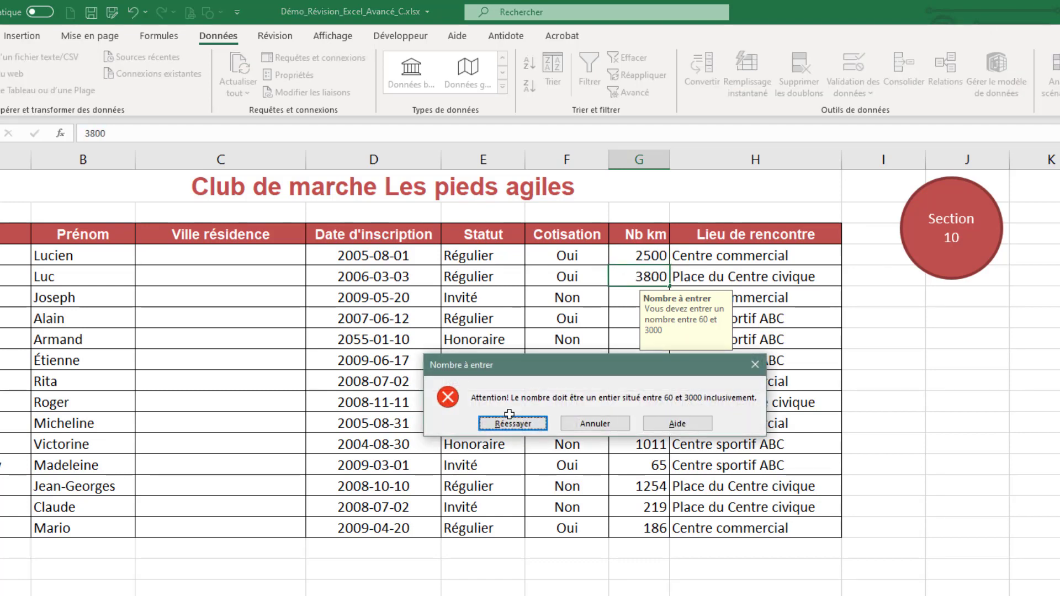
{"action": "left_click", "coordinate": [511, 422]}
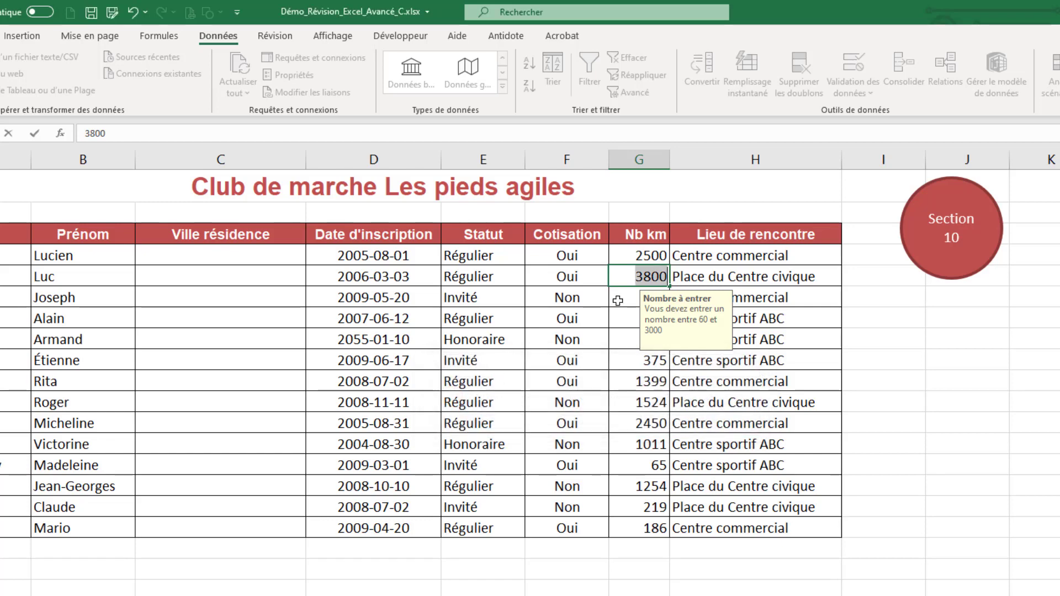
{"action": "type", "text": "3000"}
{"action": "key", "text": "Return"}
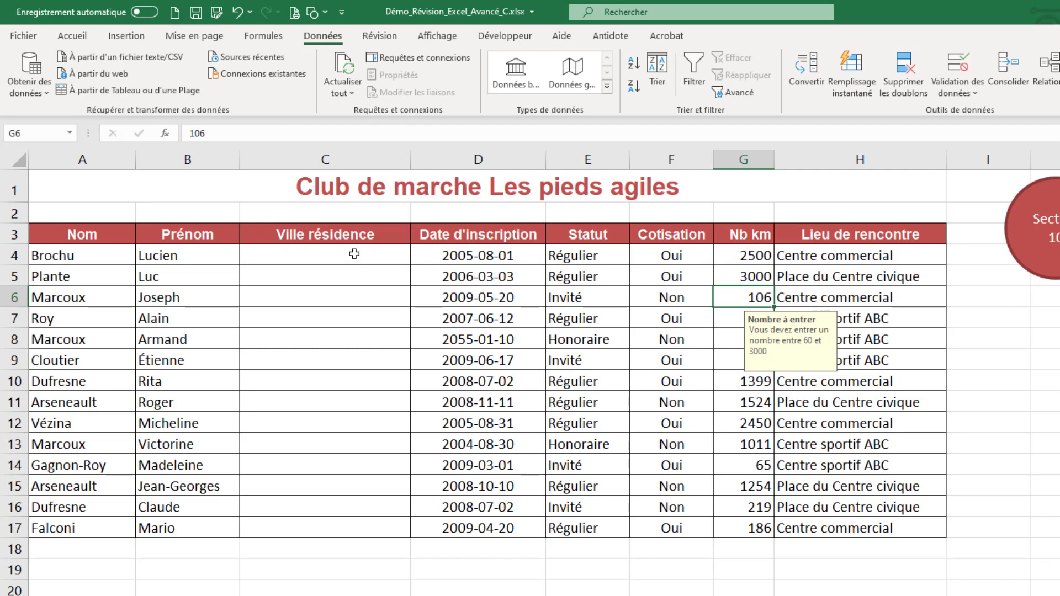
- Start a data validation for the empty Ville résidence cells C4:C17 that allows a list (Liste)
{"action": "scroll", "coordinate": [213, 527], "scroll_direction": "down", "scroll_amount": 1}
{"action": "scroll", "coordinate": [212, 527], "scroll_direction": "down", "scroll_amount": 1}
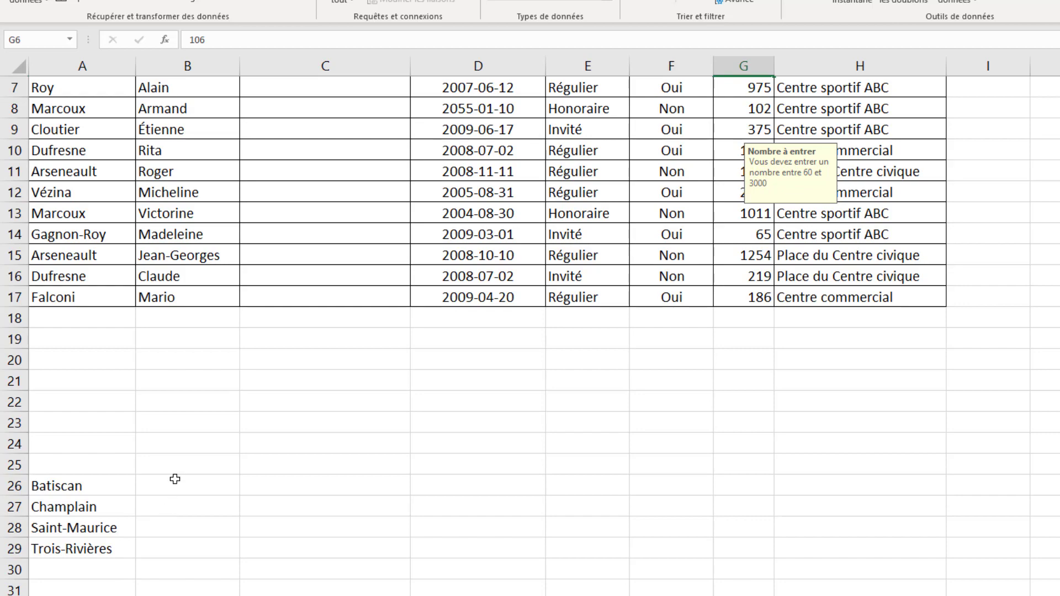
{"action": "scroll", "coordinate": [175, 479], "scroll_direction": "up", "scroll_amount": 2}
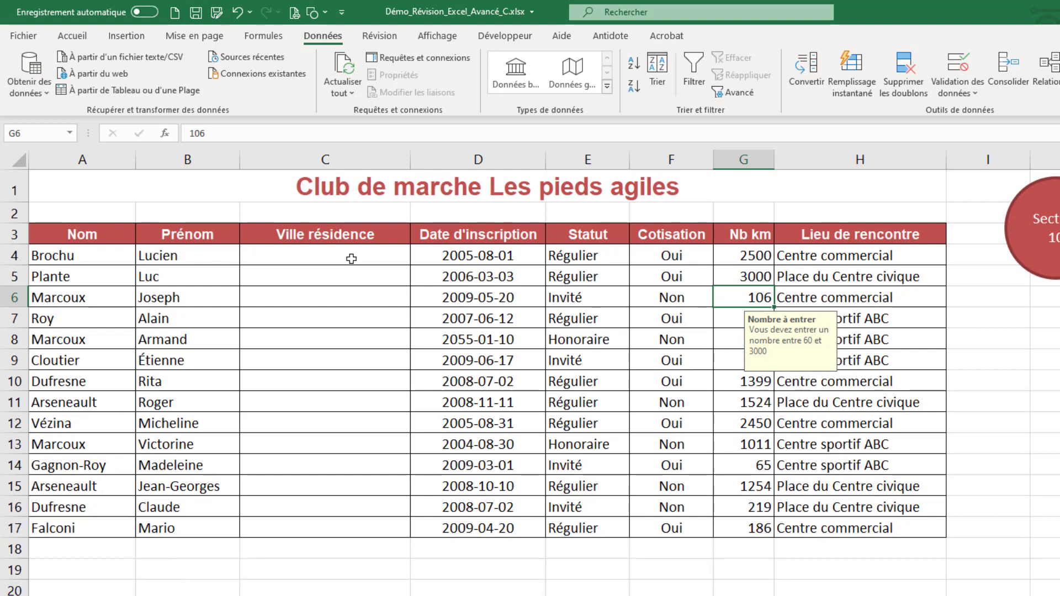
{"action": "left_click_drag", "start_coordinate": [350, 258], "coordinate": [332, 523]}
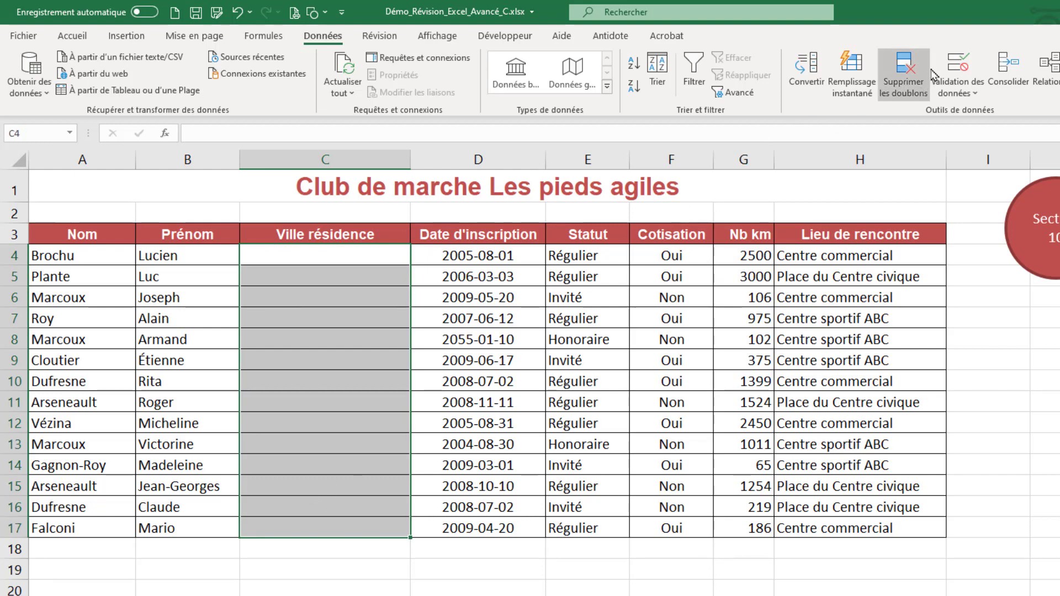
{"action": "left_click", "coordinate": [955, 65]}
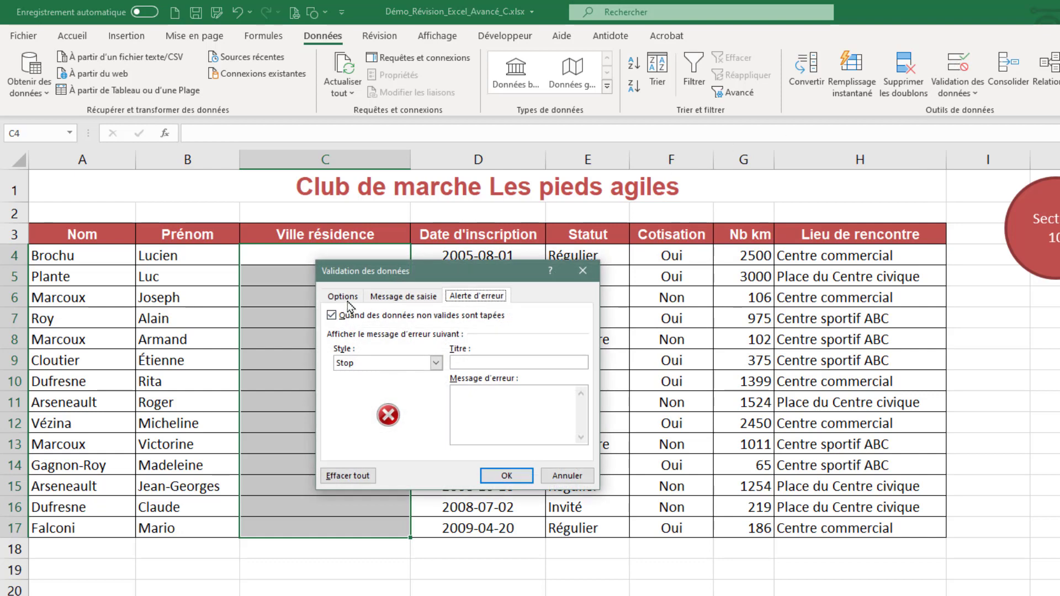
{"action": "left_click", "coordinate": [348, 299]}
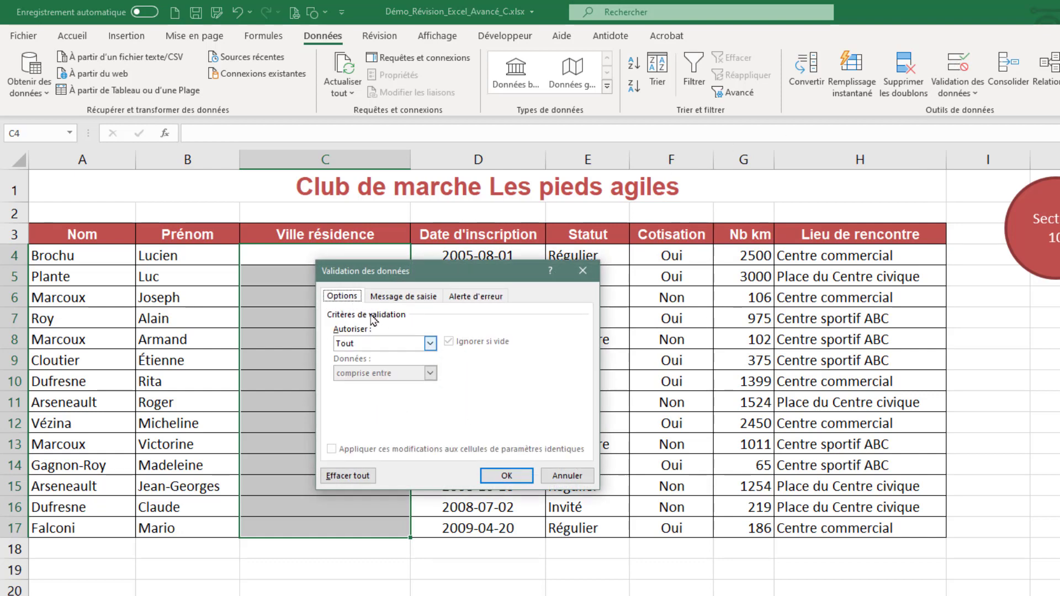
{"action": "left_click", "coordinate": [430, 343]}
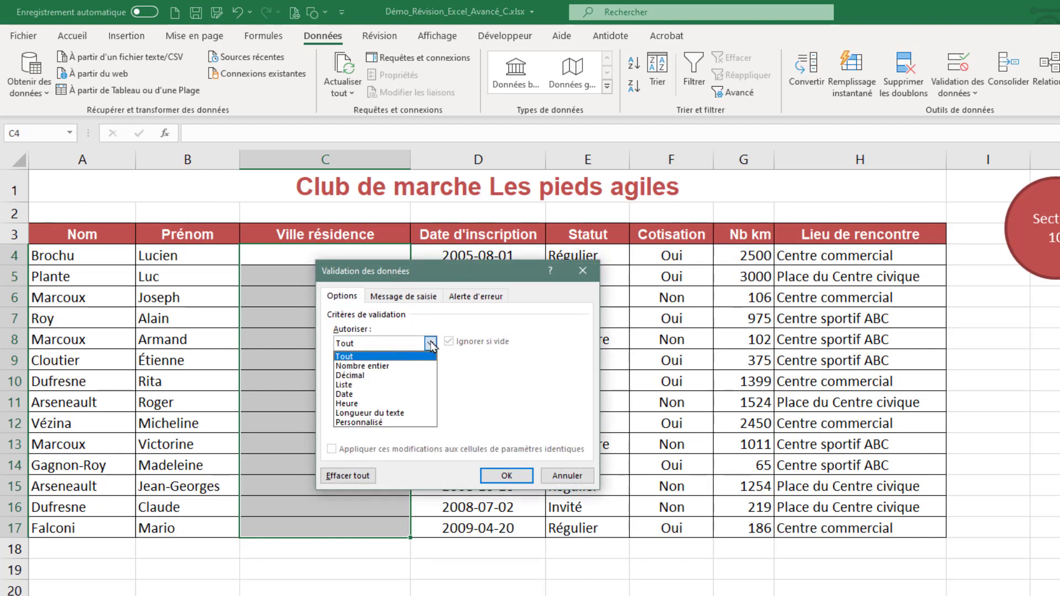
{"action": "left_click", "coordinate": [409, 383]}
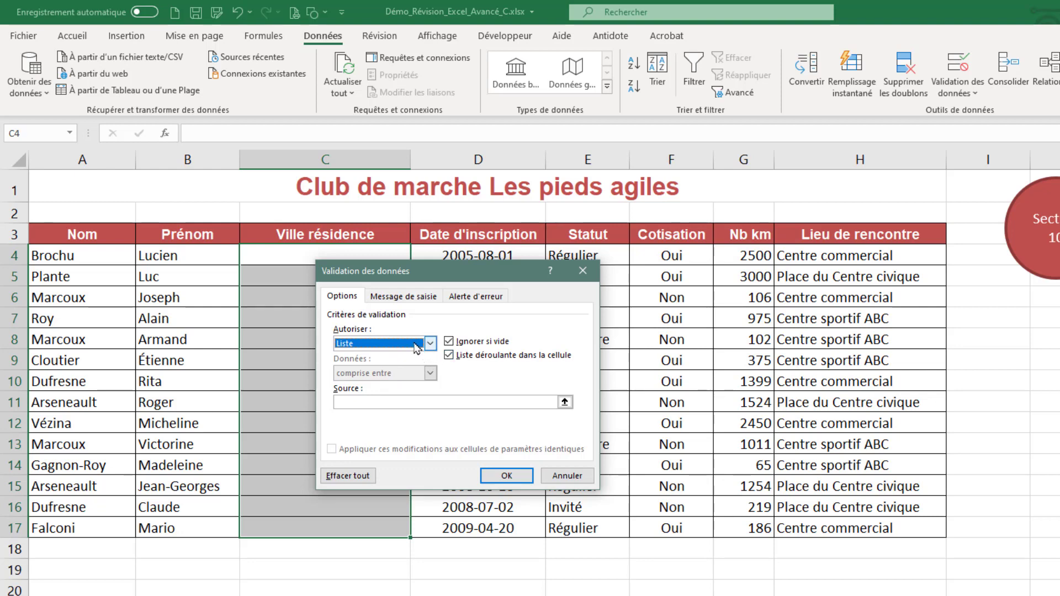
- Set the list source to the city names in cells A26:A29
{"action": "left_click", "coordinate": [429, 403]}
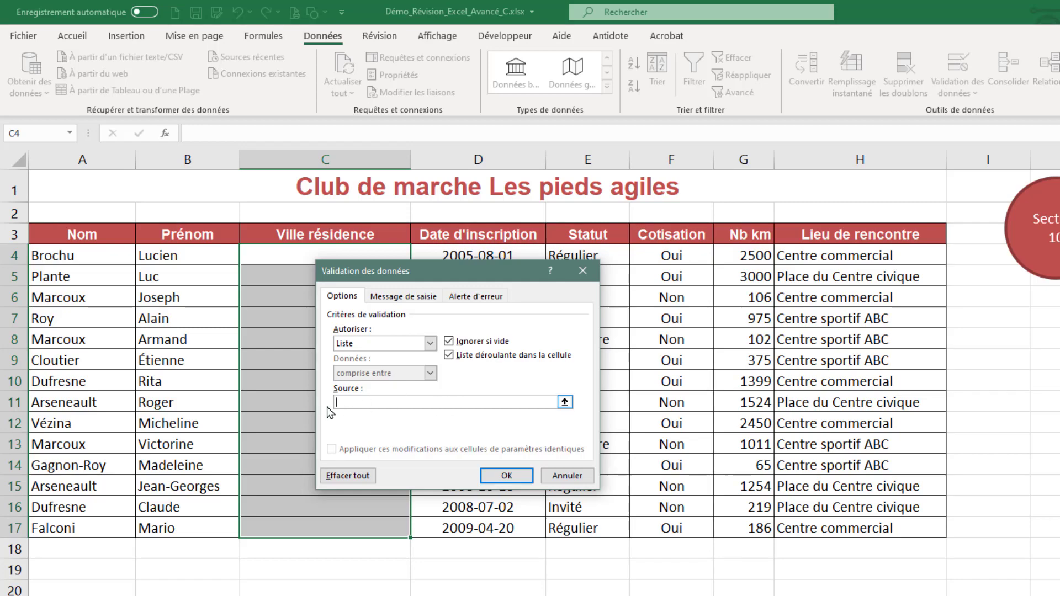
{"action": "scroll", "coordinate": [312, 410], "scroll_direction": "down", "scroll_amount": 2}
{"action": "scroll", "coordinate": [312, 410], "scroll_direction": "down", "scroll_amount": 1}
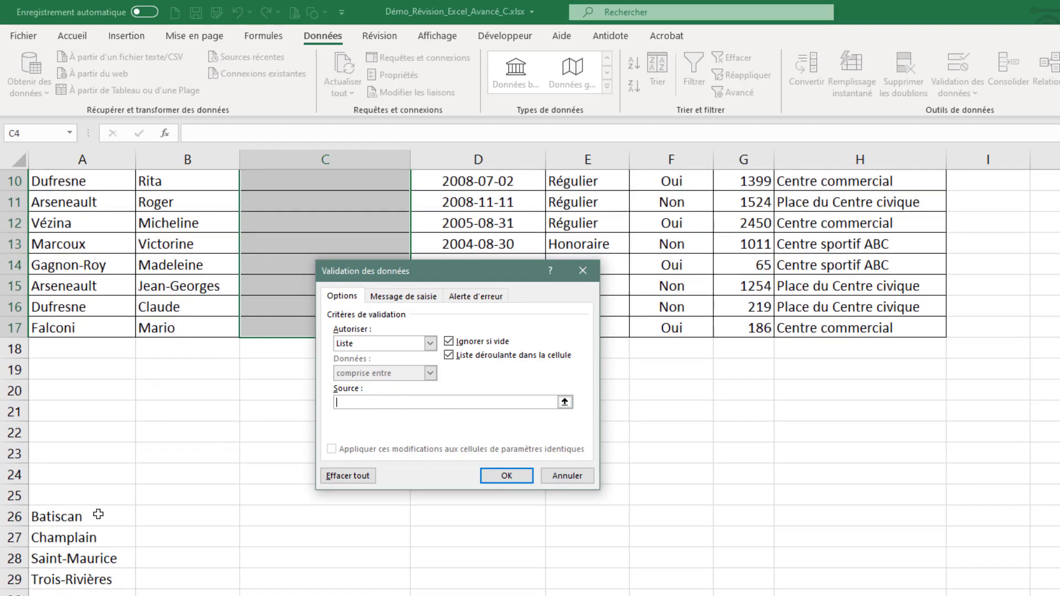
{"action": "left_click_drag", "start_coordinate": [97, 516], "coordinate": [95, 578]}
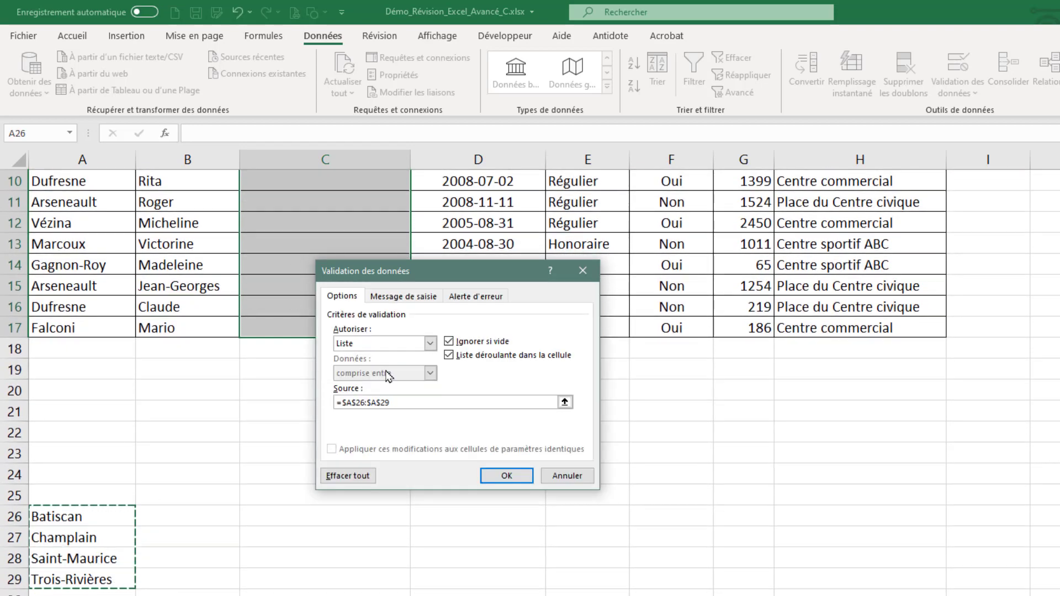
- Add a Stop error alert titled "Attention!" with the message "Veuillez sélectionner un élément de la liste déroulante." and apply the validation
{"action": "left_click", "coordinate": [410, 298]}
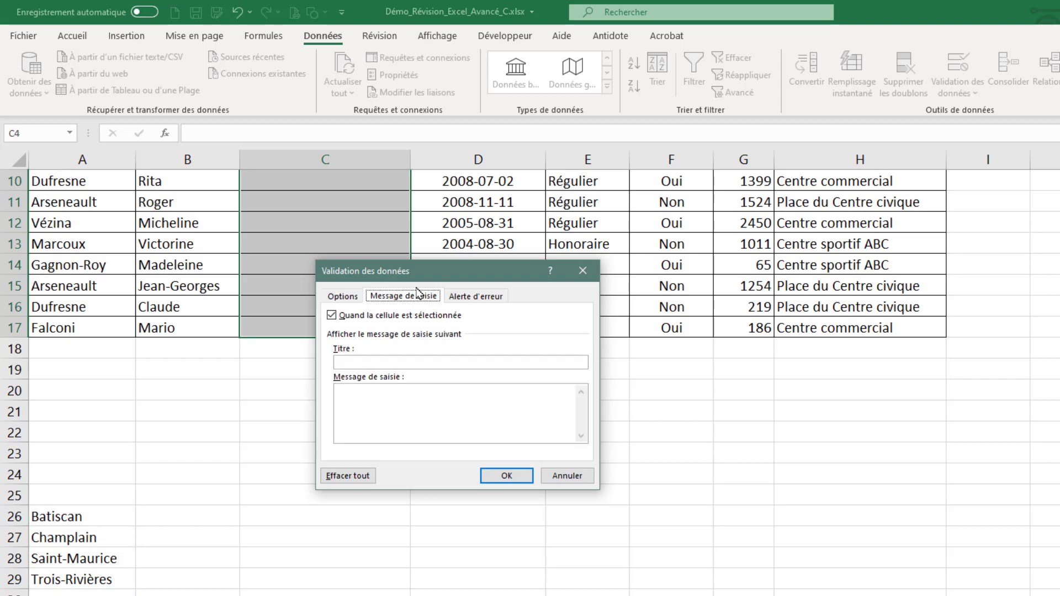
{"action": "left_click", "coordinate": [470, 299]}
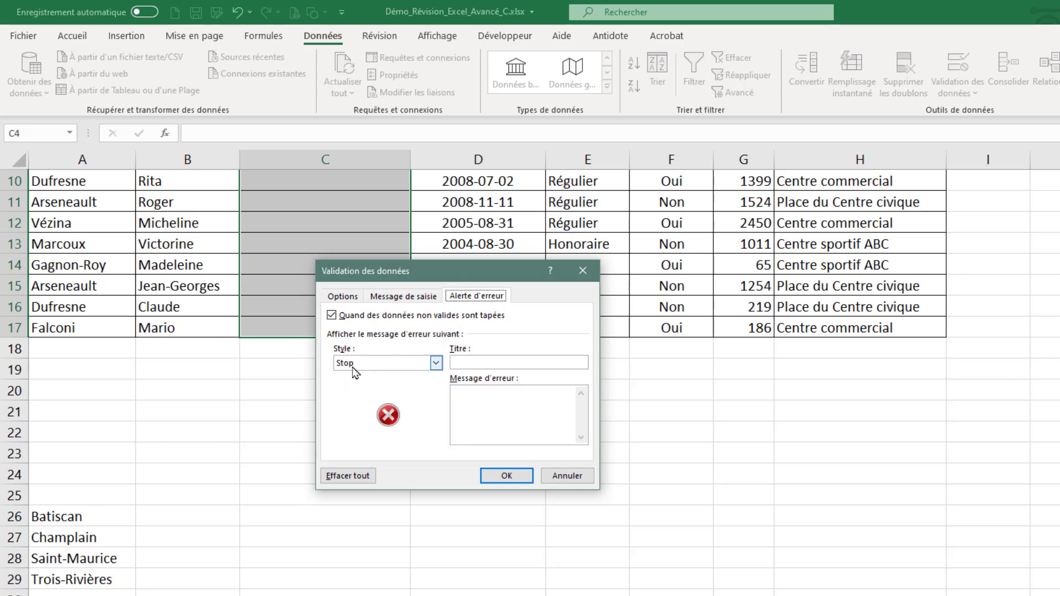
{"action": "left_click", "coordinate": [475, 362]}
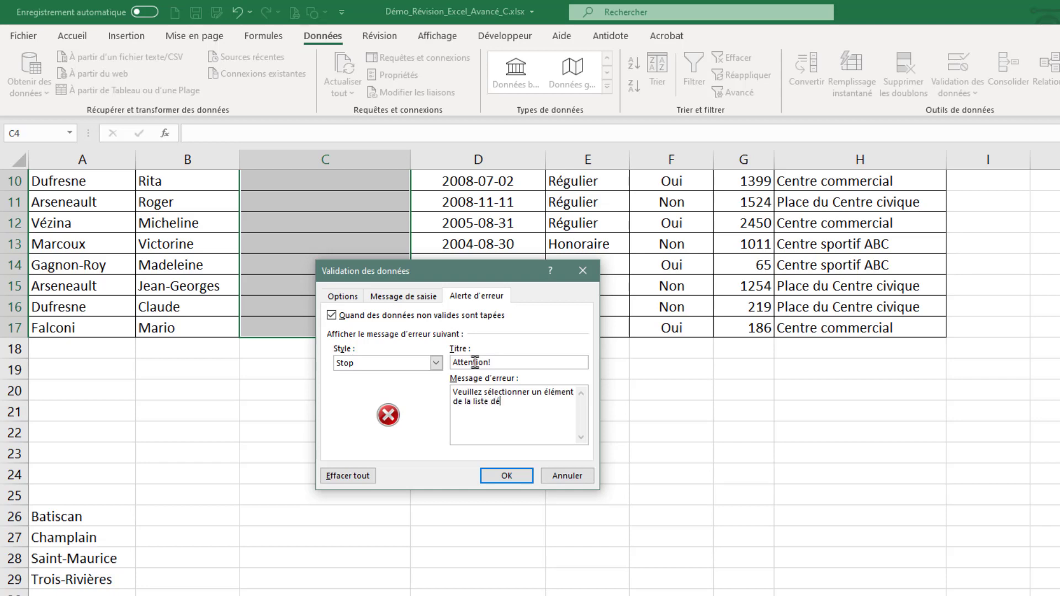
{"action": "type", "text": "roulante."}
{"action": "left_click", "coordinate": [513, 478]}
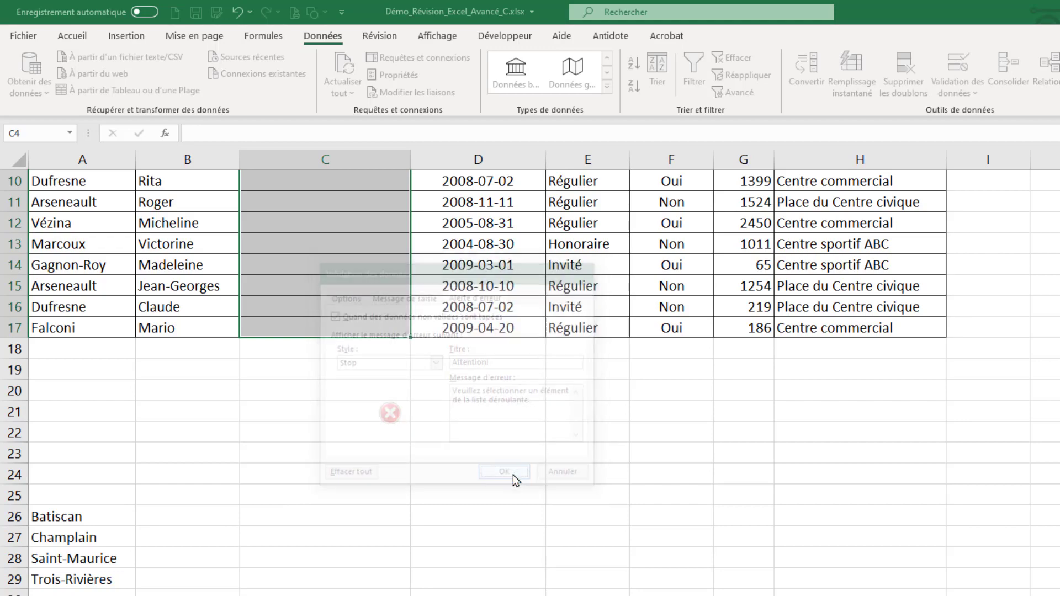
- Test the city rule in C4 by trying Laval, and replace the entry with Champlain from the dropdown list
{"action": "scroll", "coordinate": [379, 409], "scroll_direction": "up", "scroll_amount": 3}
{"action": "left_click", "coordinate": [355, 258]}
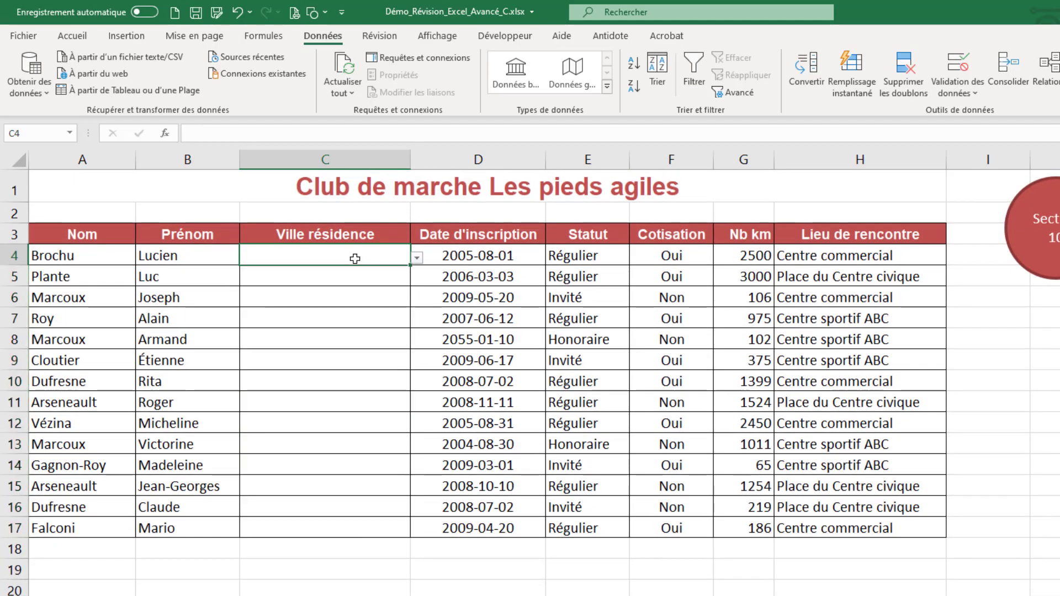
{"action": "type", "text": "Laval"}
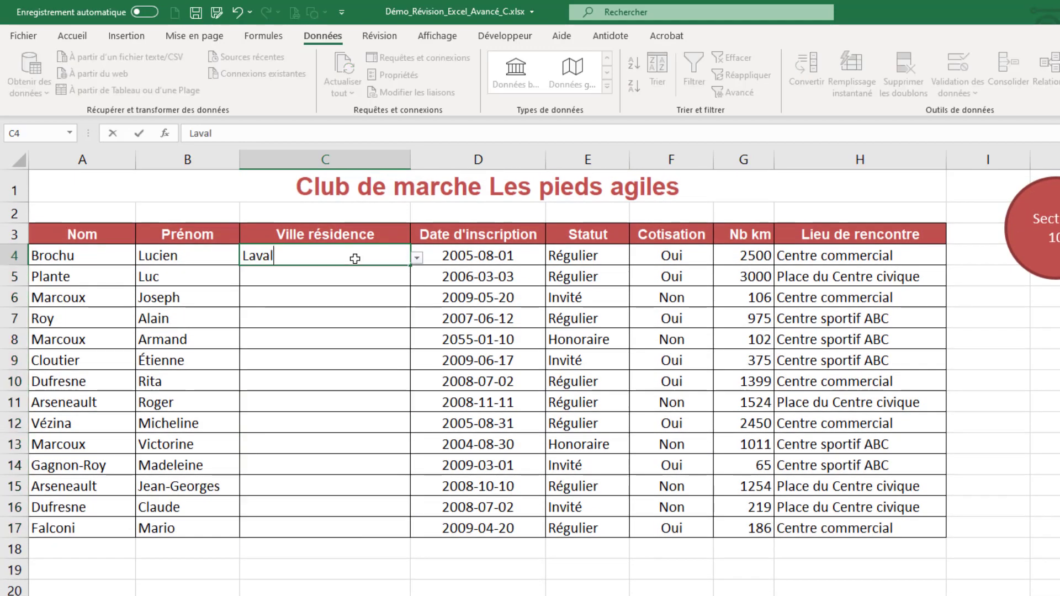
{"action": "key", "text": "Return"}
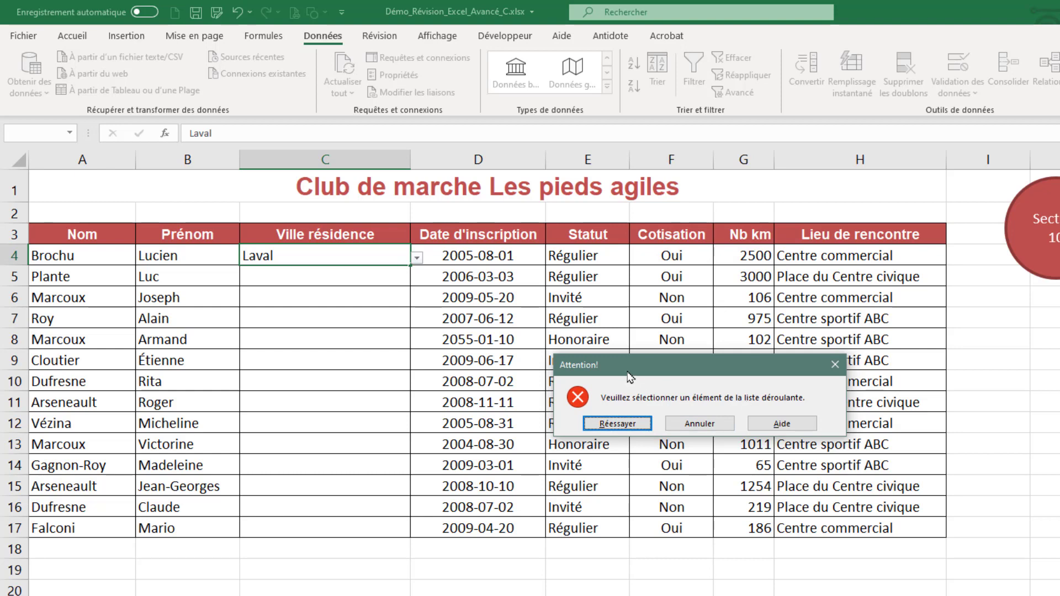
{"action": "left_click", "coordinate": [616, 423]}
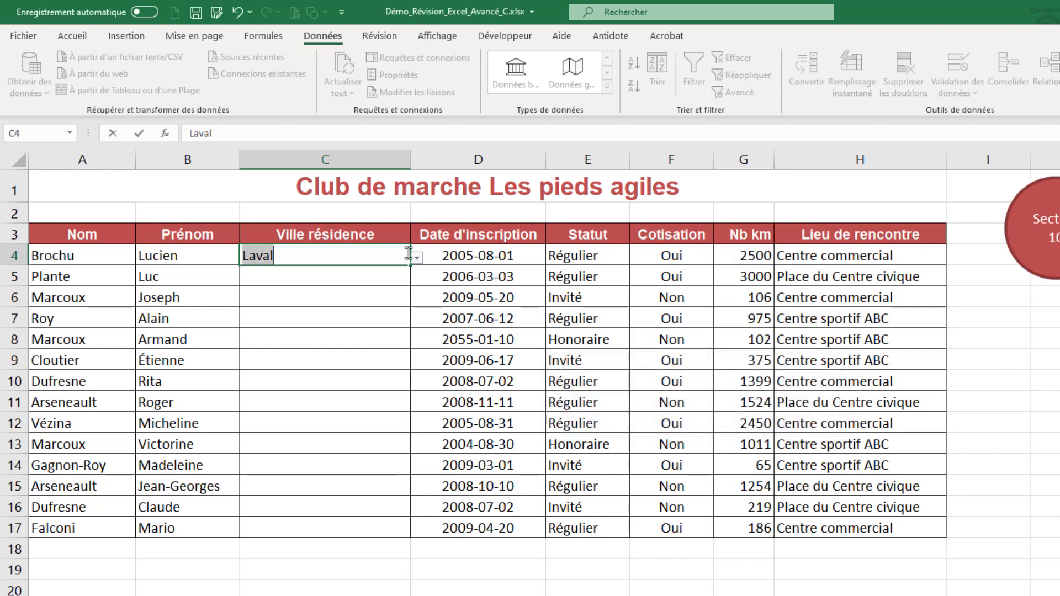
{"action": "key", "text": "BackSpace"}
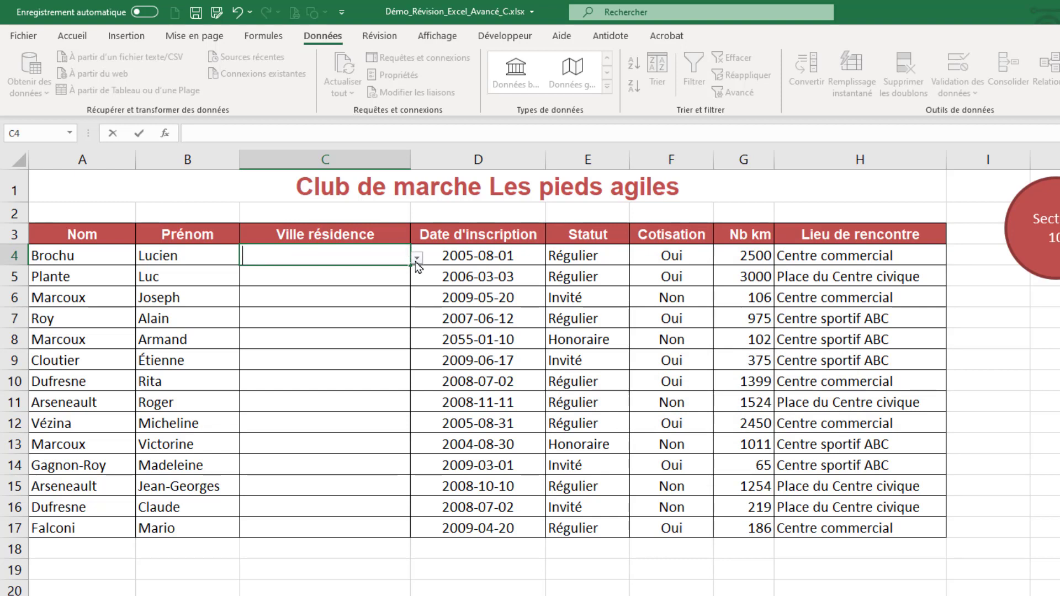
{"action": "left_click", "coordinate": [417, 261]}
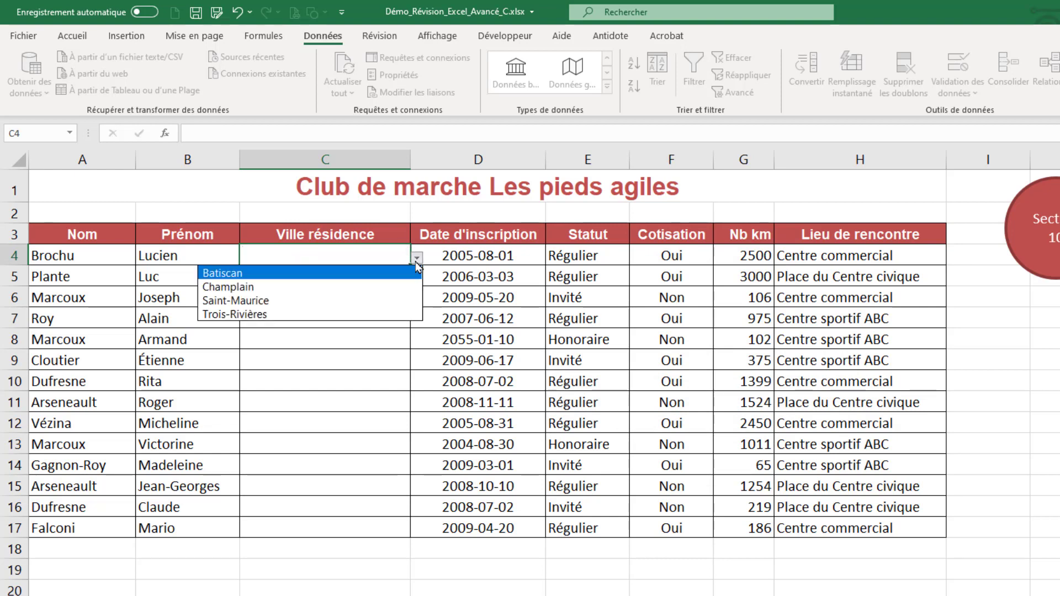
{"action": "left_click", "coordinate": [345, 287]}
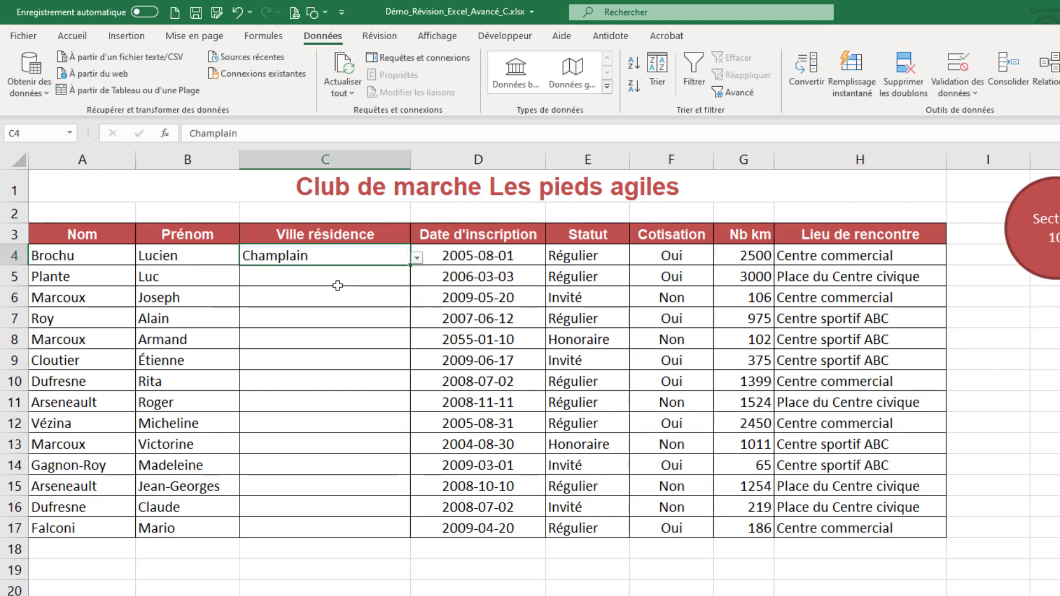
- Add Montréal in A30, directly below the source list of cities
{"action": "left_click", "coordinate": [337, 286]}
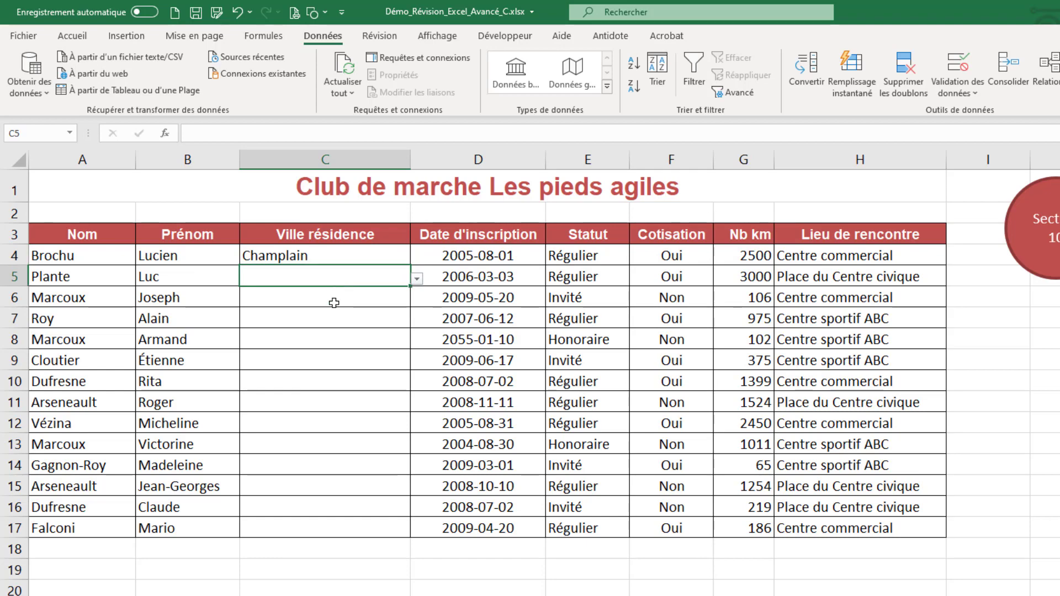
{"action": "scroll", "coordinate": [331, 308], "scroll_direction": "down", "scroll_amount": 1}
{"action": "scroll", "coordinate": [193, 508], "scroll_direction": "down", "scroll_amount": 1}
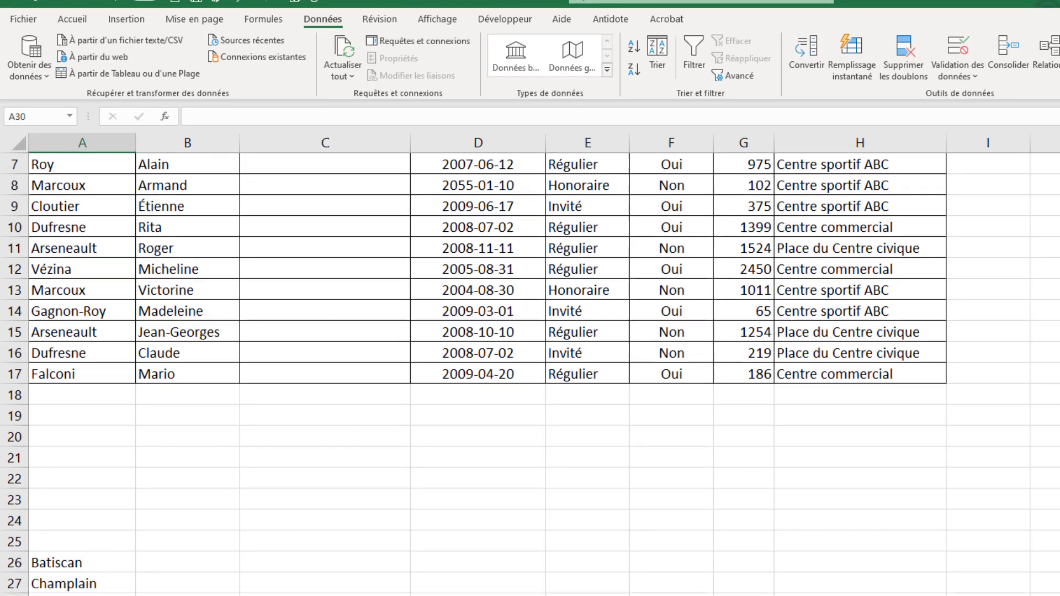
{"action": "left_click", "coordinate": [66, 529]}
{"action": "type", "text": "Montréa;4"}
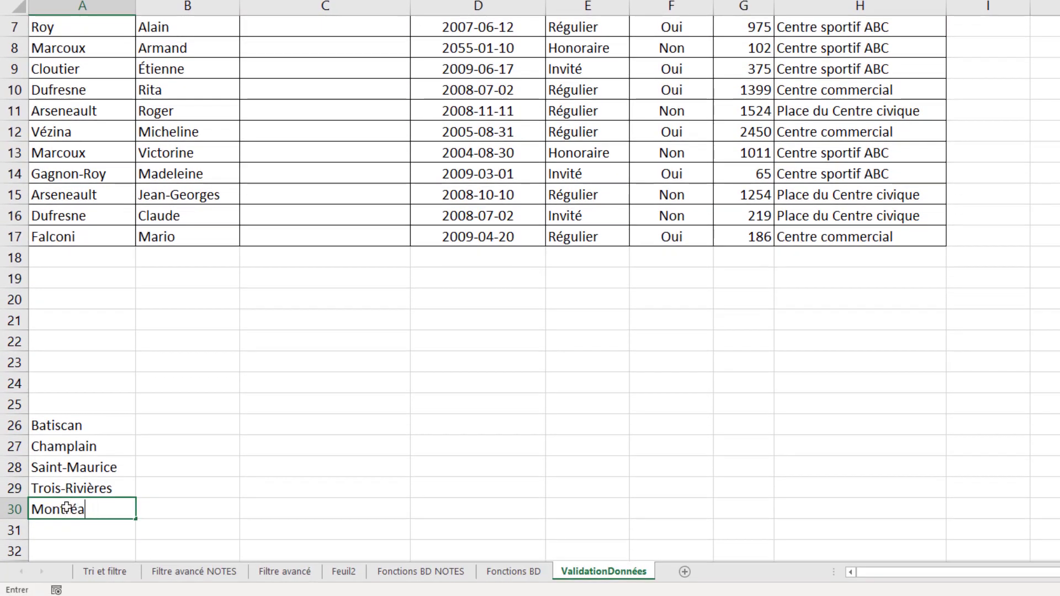
{"action": "key", "text": "Return"}
- Check the dropdown choices in C4 to see whether the city added below the source list is offered
{"action": "scroll", "coordinate": [340, 261], "scroll_direction": "up", "scroll_amount": 2}
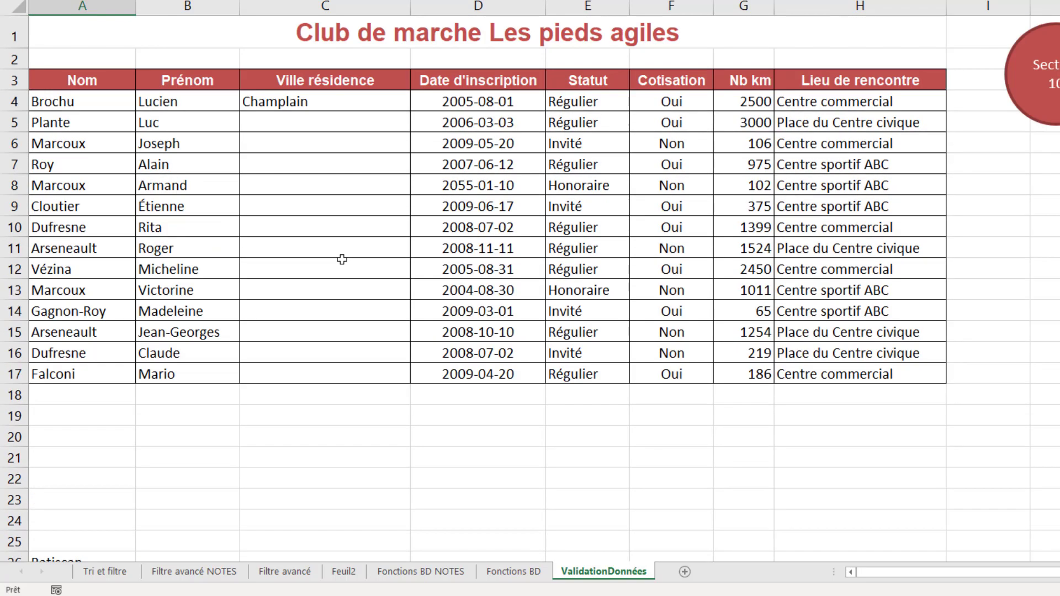
{"action": "left_click", "coordinate": [356, 99]}
{"action": "left_click", "coordinate": [416, 103]}
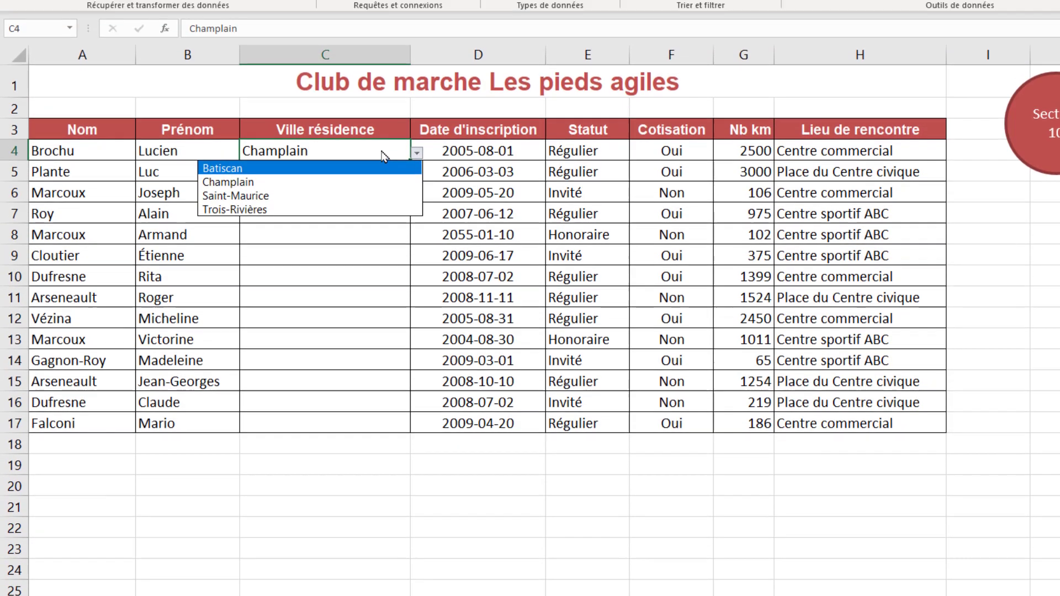
- Extend the list source of C4's data validation to =$A$26:$A$30 and apply the change
{"action": "left_click", "coordinate": [416, 103]}
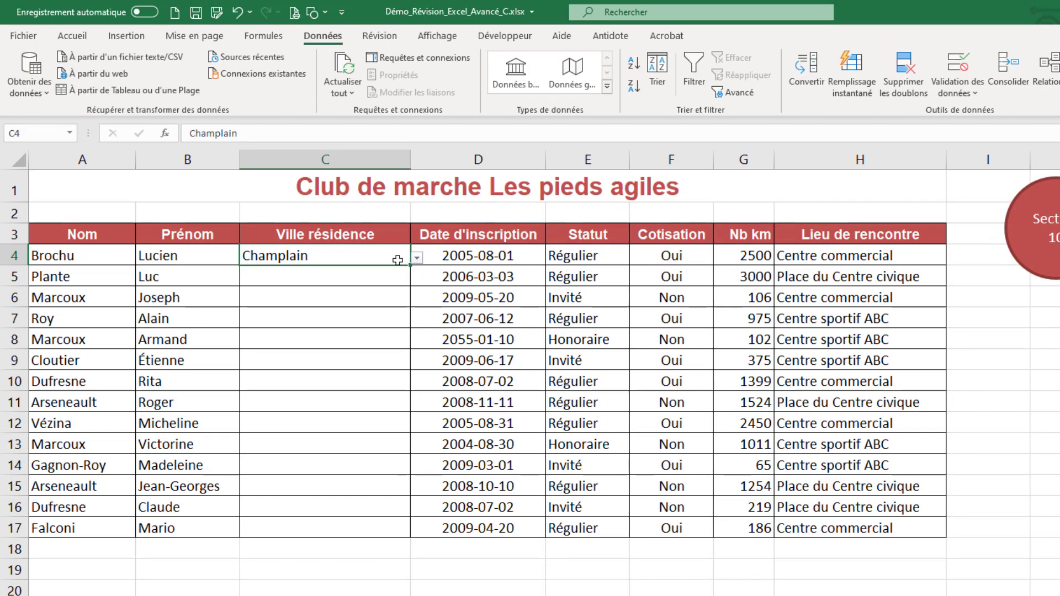
{"action": "left_click", "coordinate": [962, 65]}
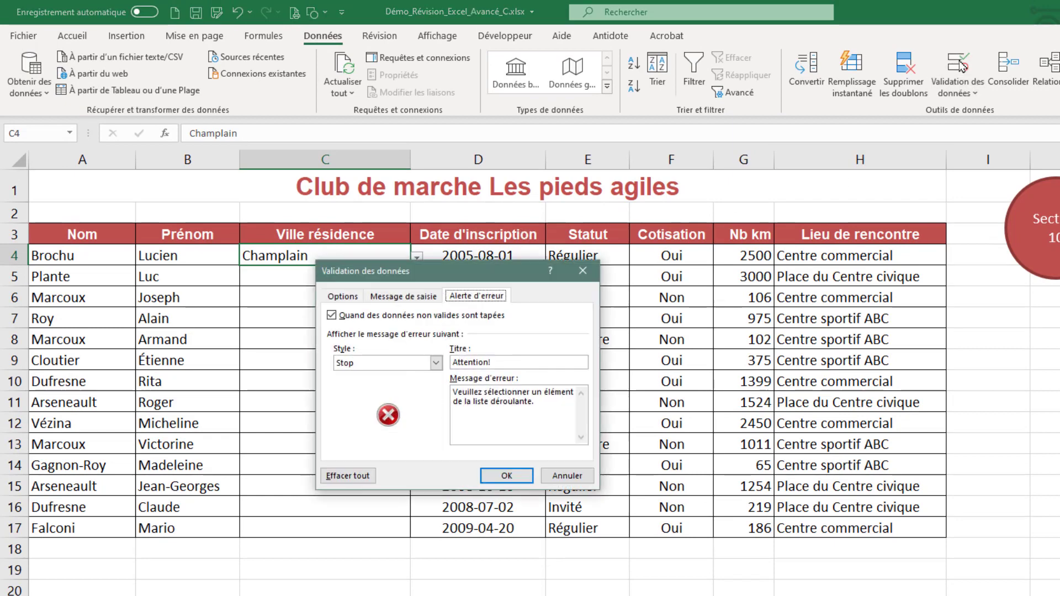
{"action": "left_click", "coordinate": [341, 297]}
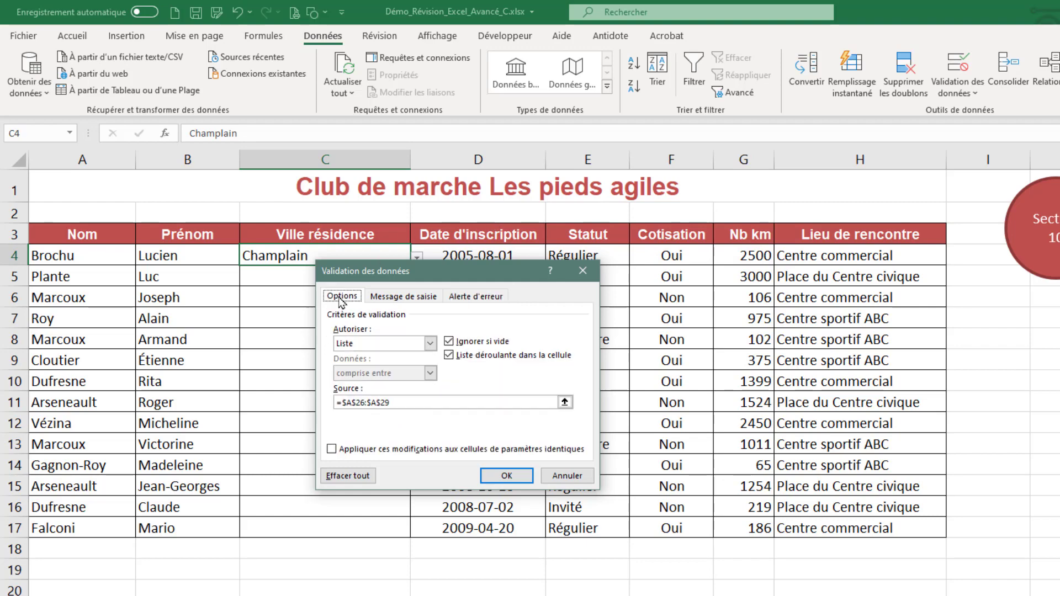
{"action": "left_click", "coordinate": [403, 404]}
{"action": "scroll", "coordinate": [189, 464], "scroll_direction": "down", "scroll_amount": 1}
{"action": "left_click_drag", "start_coordinate": [78, 577], "coordinate": [83, 595]}
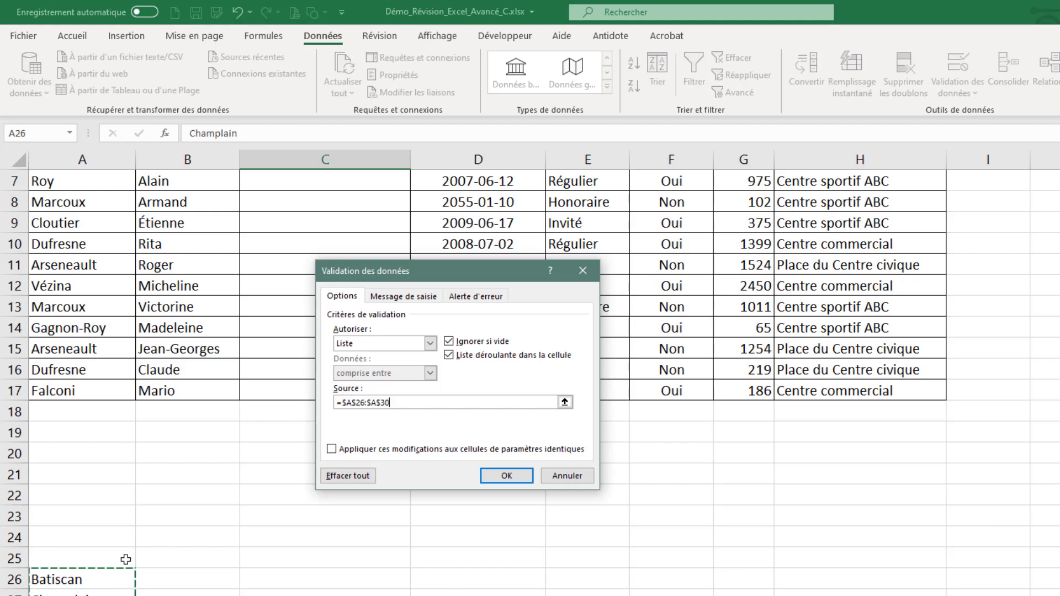
{"action": "left_click", "coordinate": [507, 476]}
- Check the dropdown choices in C4 after the source change, and examine the validation dropdown in C5
{"action": "left_click", "coordinate": [417, 258]}
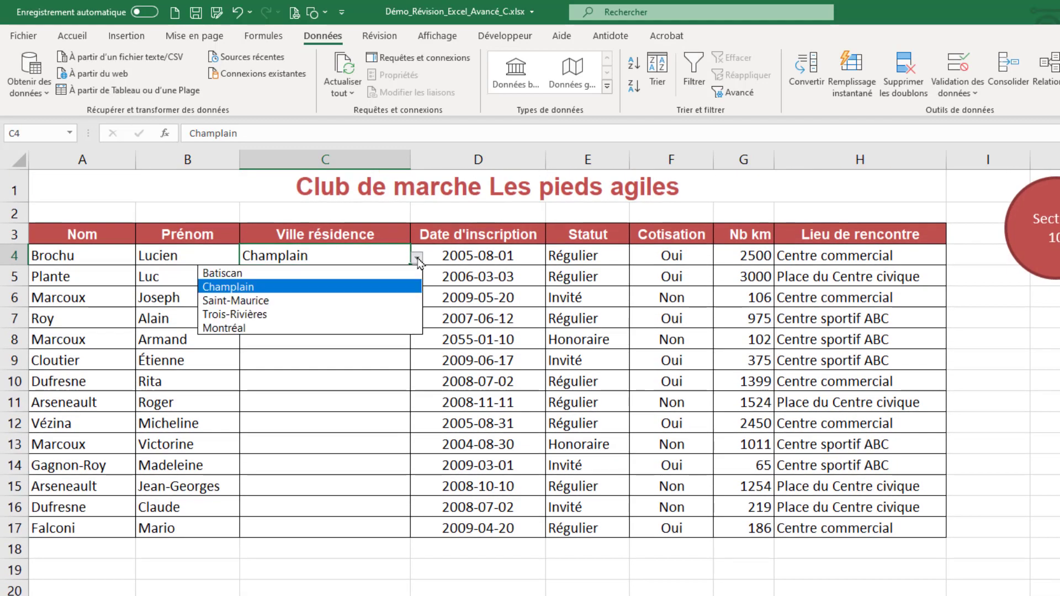
{"action": "left_click", "coordinate": [418, 260]}
{"action": "left_click", "coordinate": [308, 274]}
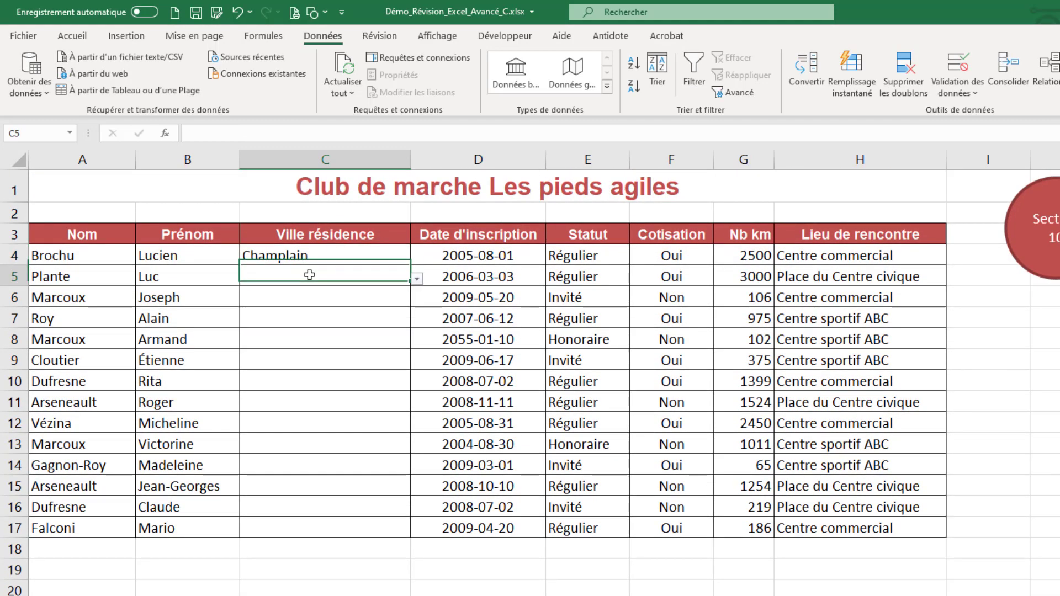
{"action": "left_click", "coordinate": [417, 279]}
{"action": "left_click", "coordinate": [417, 281]}
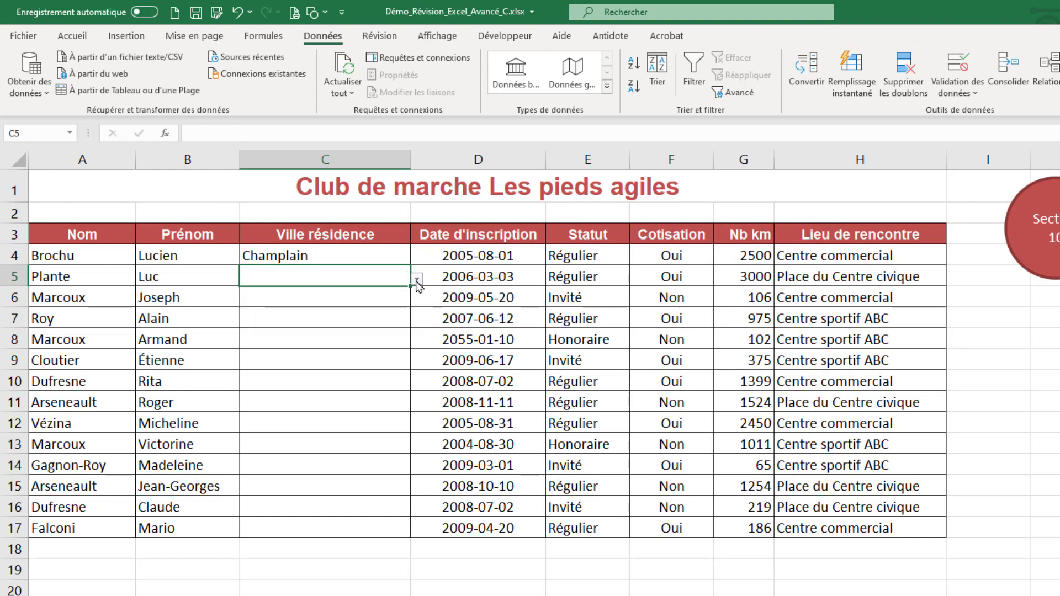
- Copy C4 and paste only its validation onto the remaining Ville résidence cells, C5:C17
{"action": "left_click", "coordinate": [371, 255]}
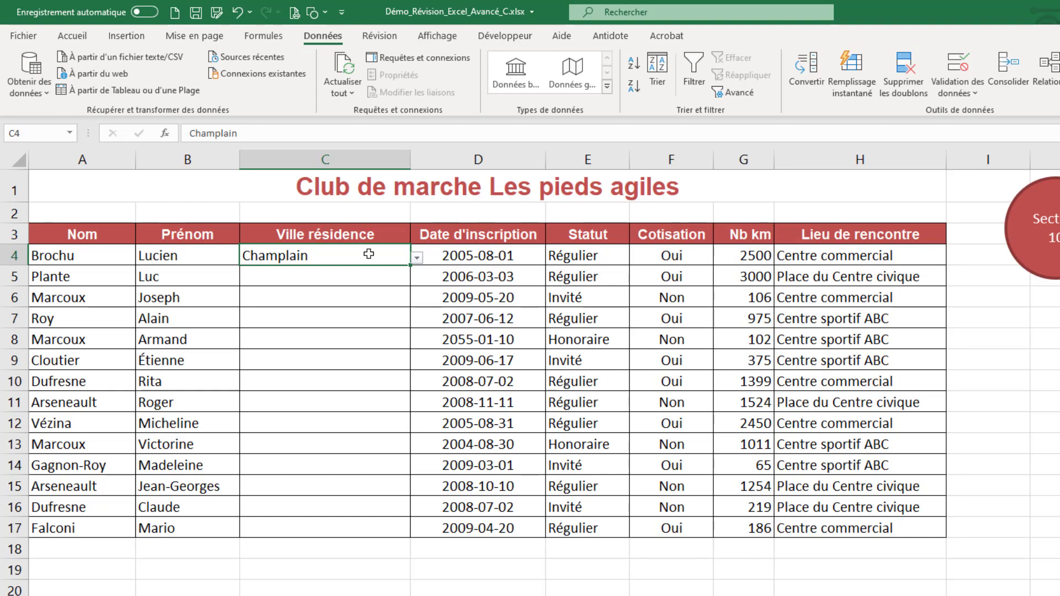
{"action": "key", "text": "ctrl+c"}
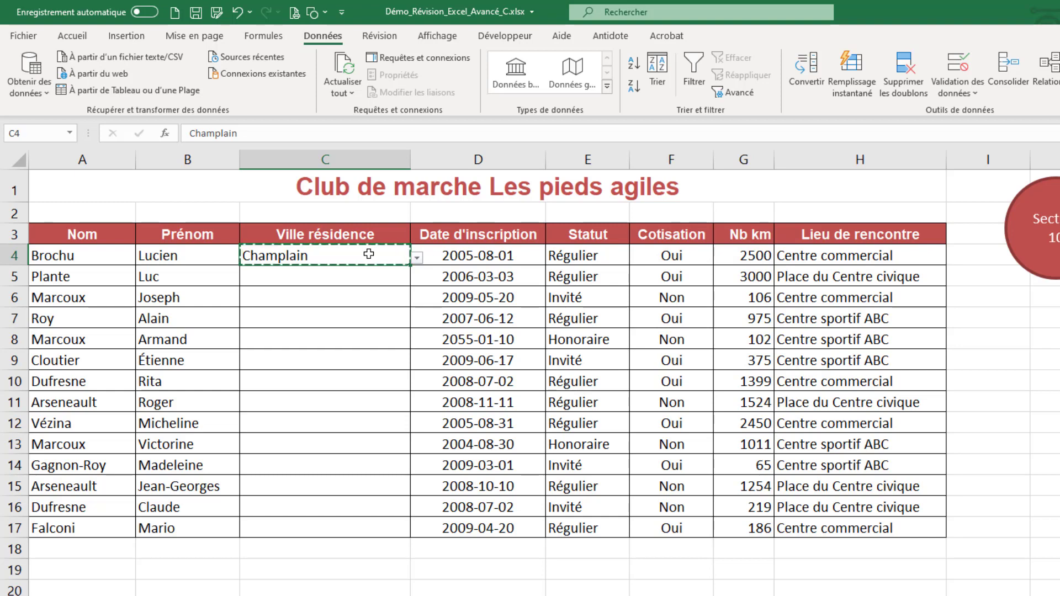
{"action": "left_click_drag", "start_coordinate": [365, 277], "coordinate": [371, 528]}
{"action": "right_click", "coordinate": [356, 285]}
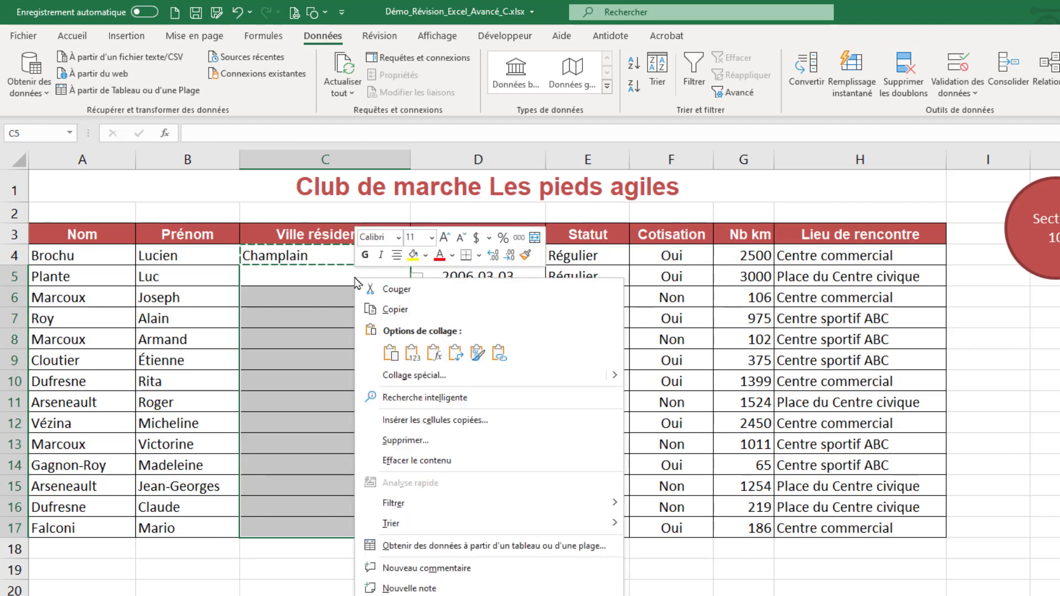
{"action": "left_click", "coordinate": [430, 379]}
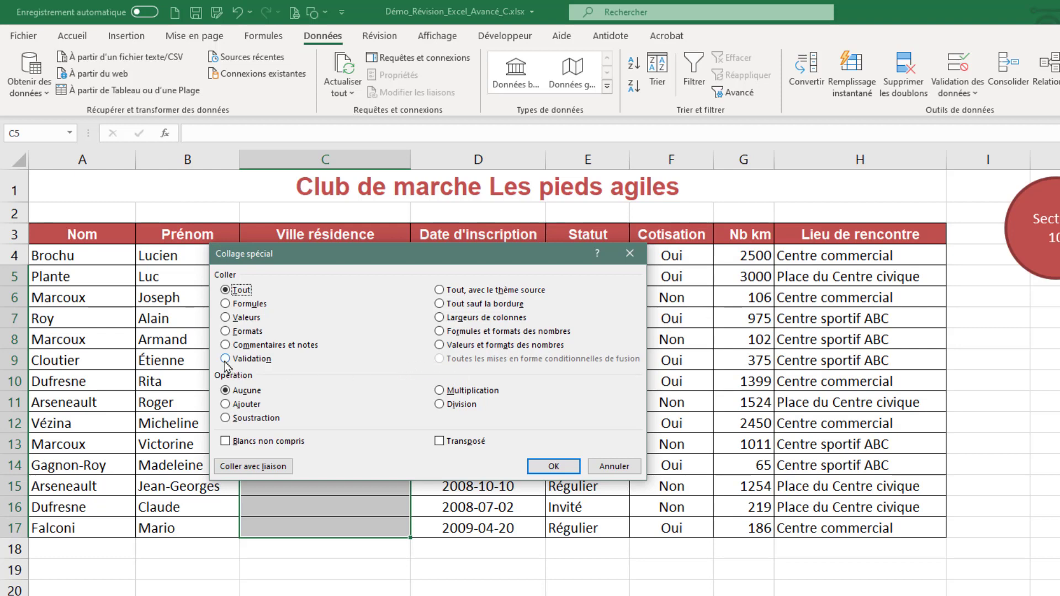
{"action": "left_click", "coordinate": [225, 360]}
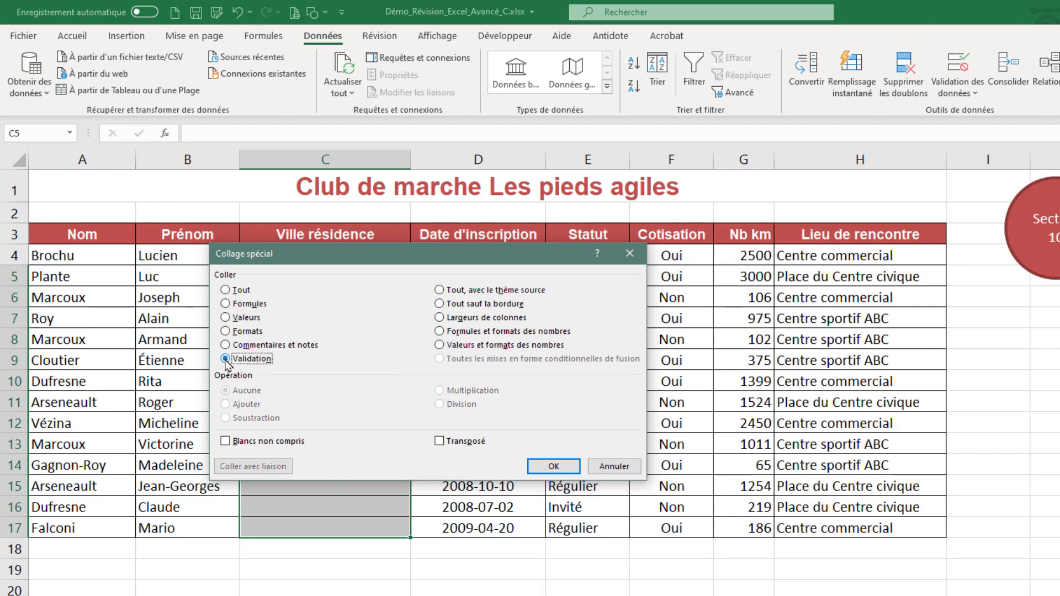
{"action": "left_click", "coordinate": [550, 467]}
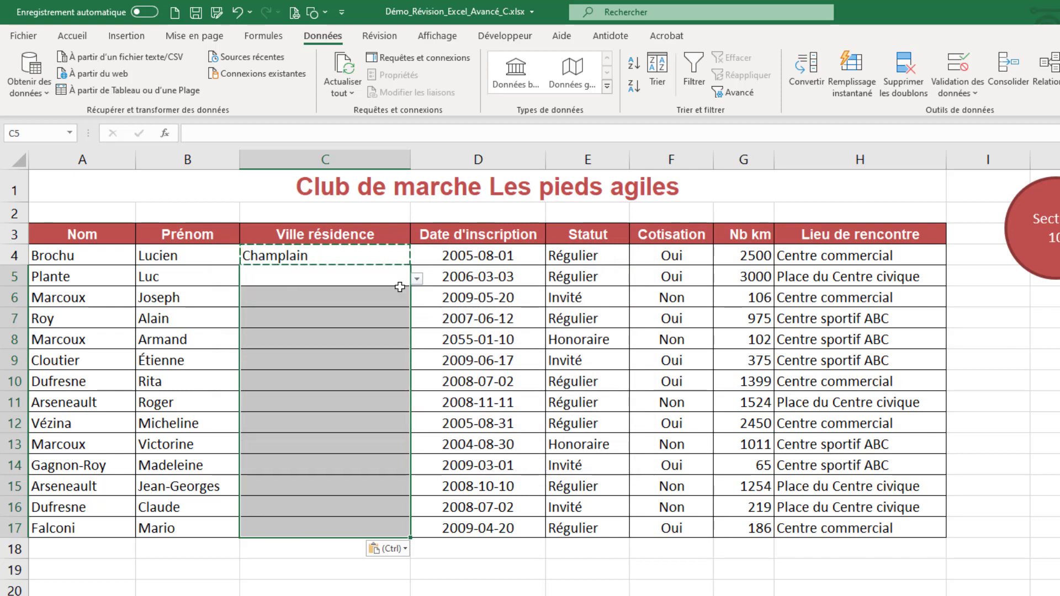
- Check the city choices offered in C5, close its list and return to C4
{"action": "left_click", "coordinate": [380, 278]}
{"action": "left_click", "coordinate": [417, 279]}
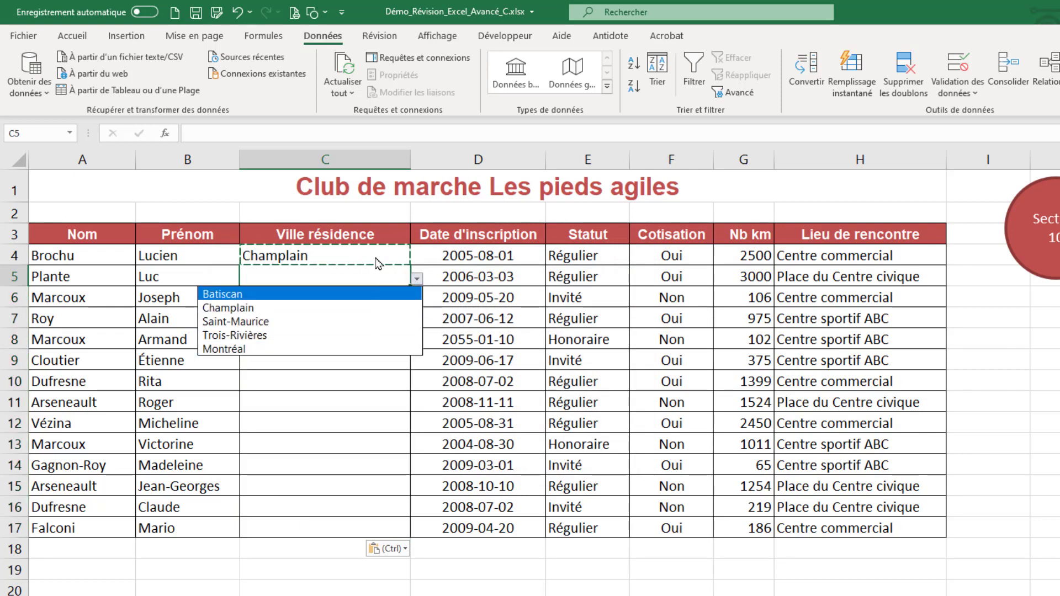
{"action": "key", "text": "Escape"}
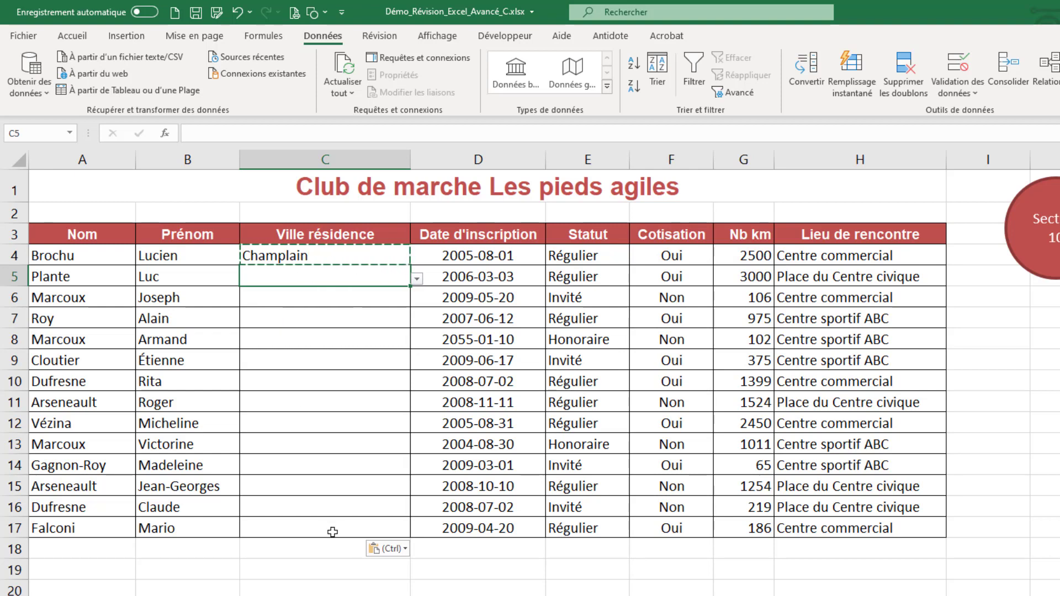
{"action": "left_click", "coordinate": [301, 255]}
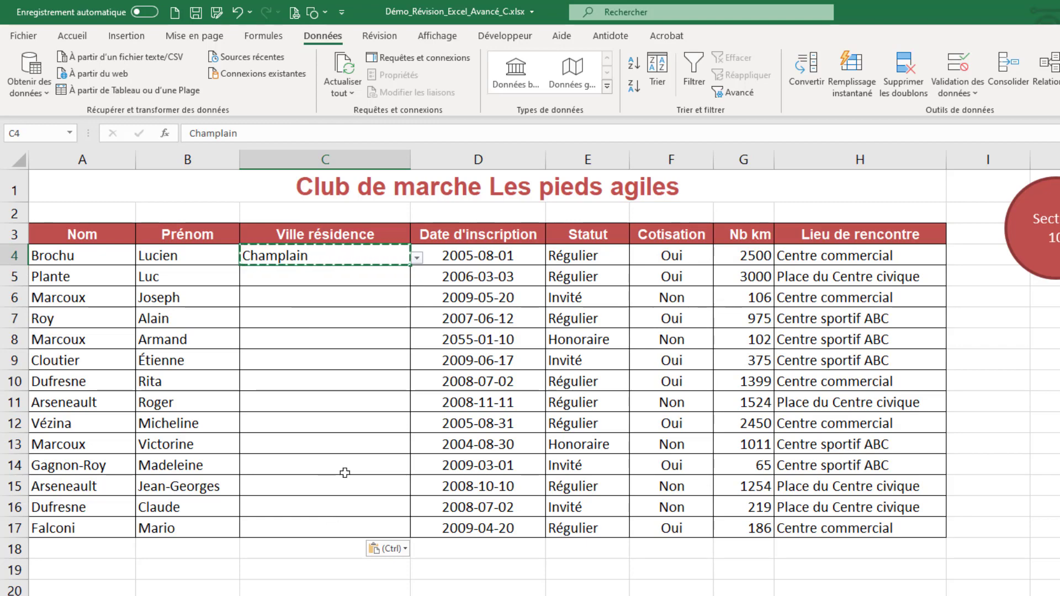
- Enter the heading Ville in A25, directly above the list of cities
{"action": "scroll", "coordinate": [379, 318], "scroll_direction": "down", "scroll_amount": 2}
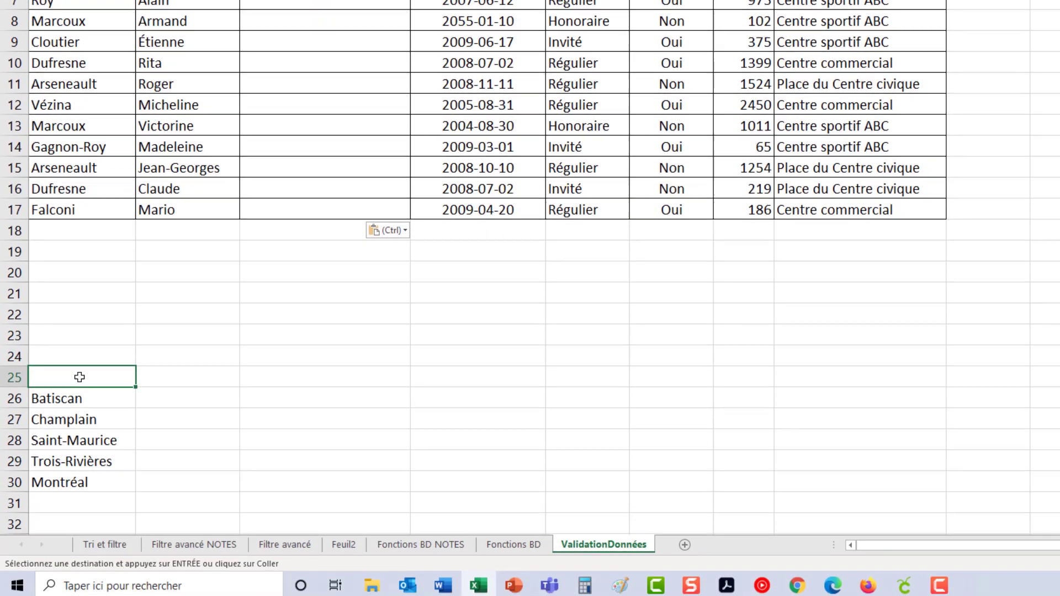
{"action": "left_click", "coordinate": [79, 559]}
{"action": "type", "text": "Ville"}
{"action": "key", "text": "Return"}
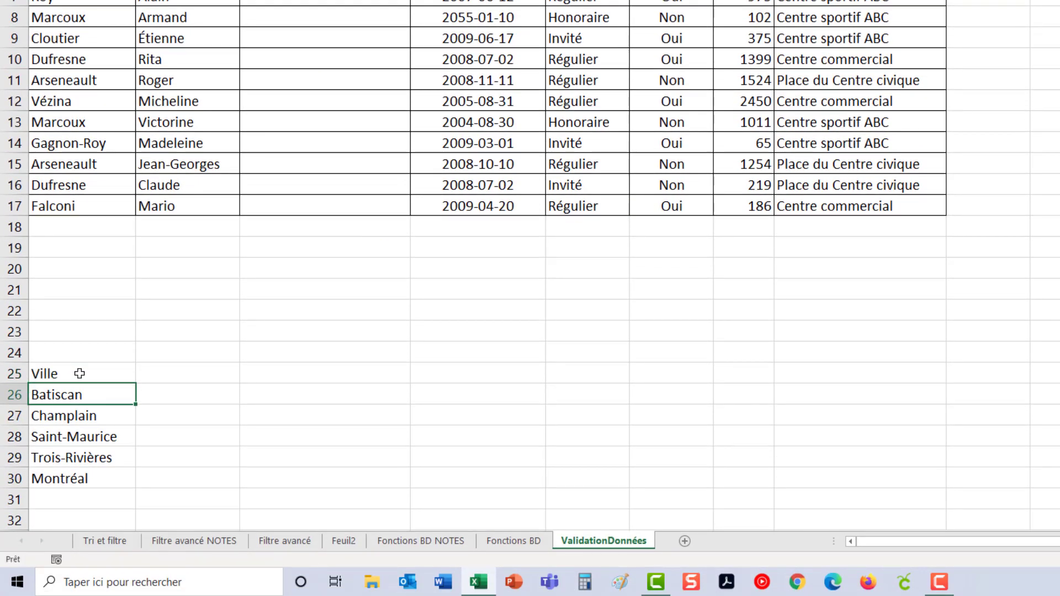
- Convert the city list A25:A30 into a table that uses its first row as headers
{"action": "left_click_drag", "start_coordinate": [80, 374], "coordinate": [88, 475]}
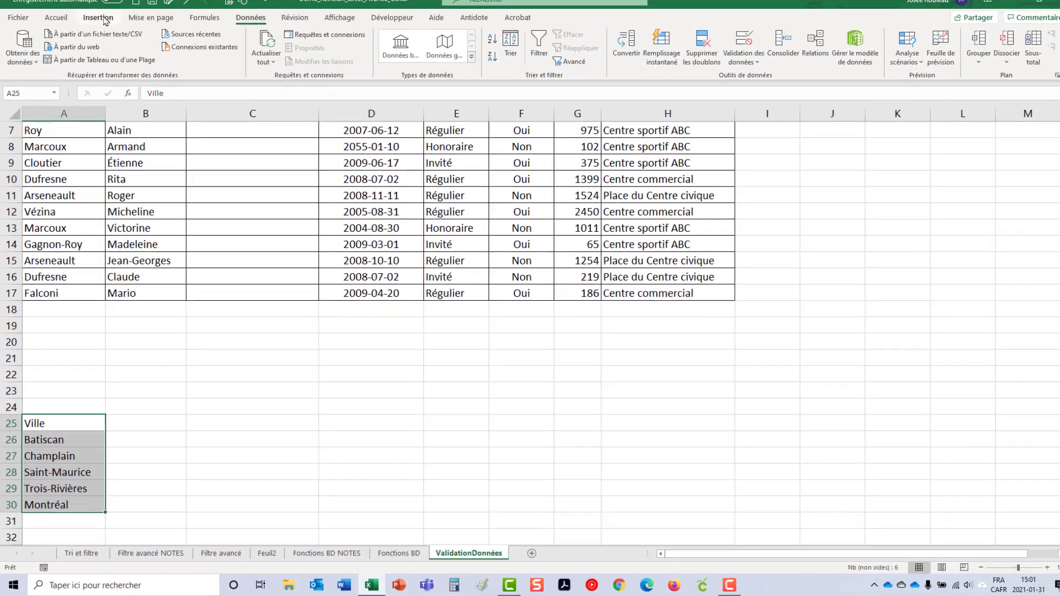
{"action": "left_click", "coordinate": [97, 27]}
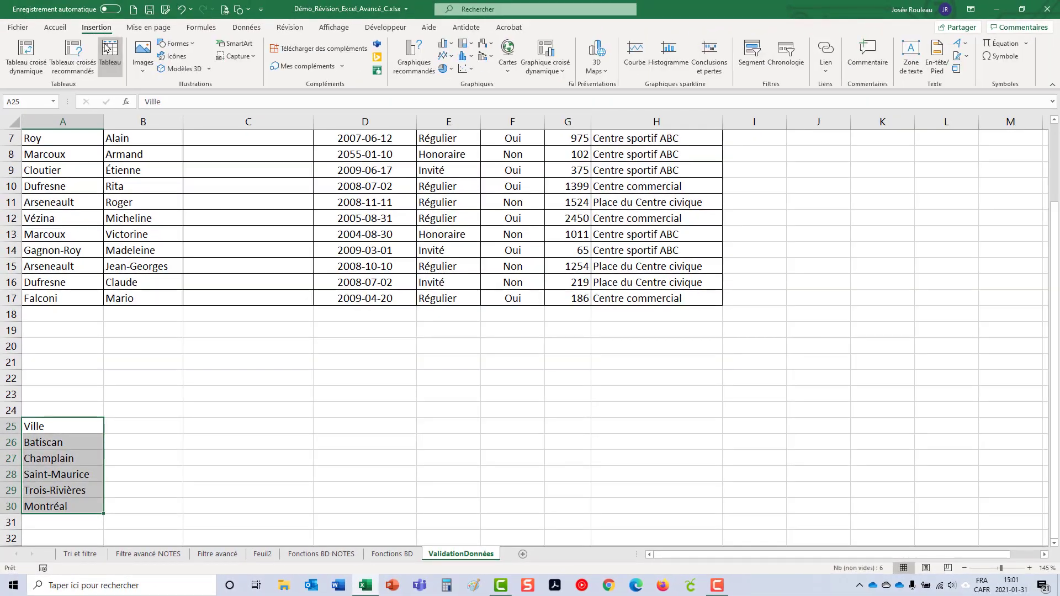
{"action": "left_click", "coordinate": [110, 52]}
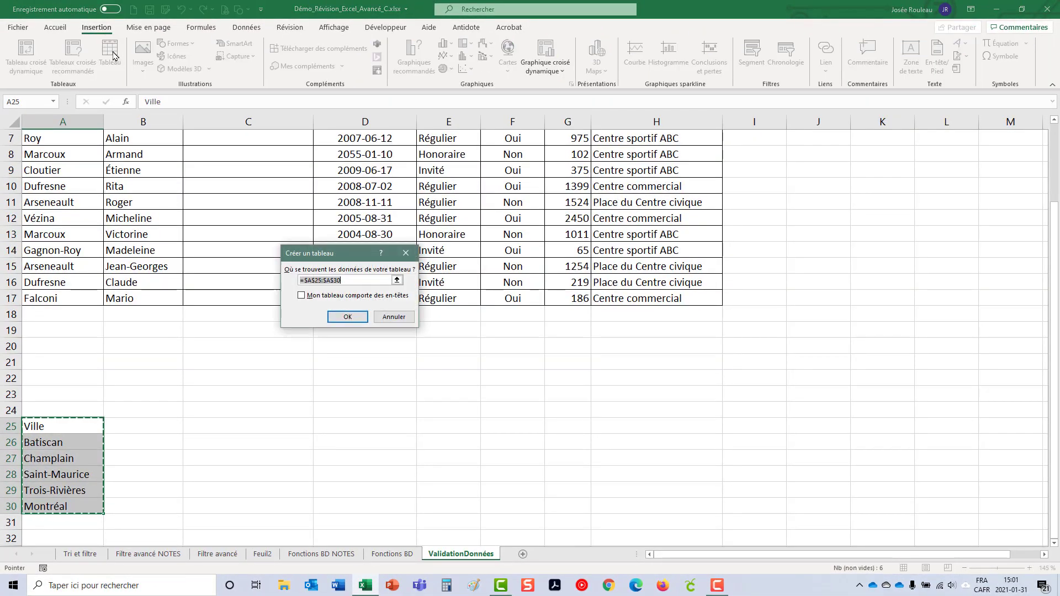
{"action": "left_click", "coordinate": [346, 296]}
{"action": "left_click", "coordinate": [345, 317]}
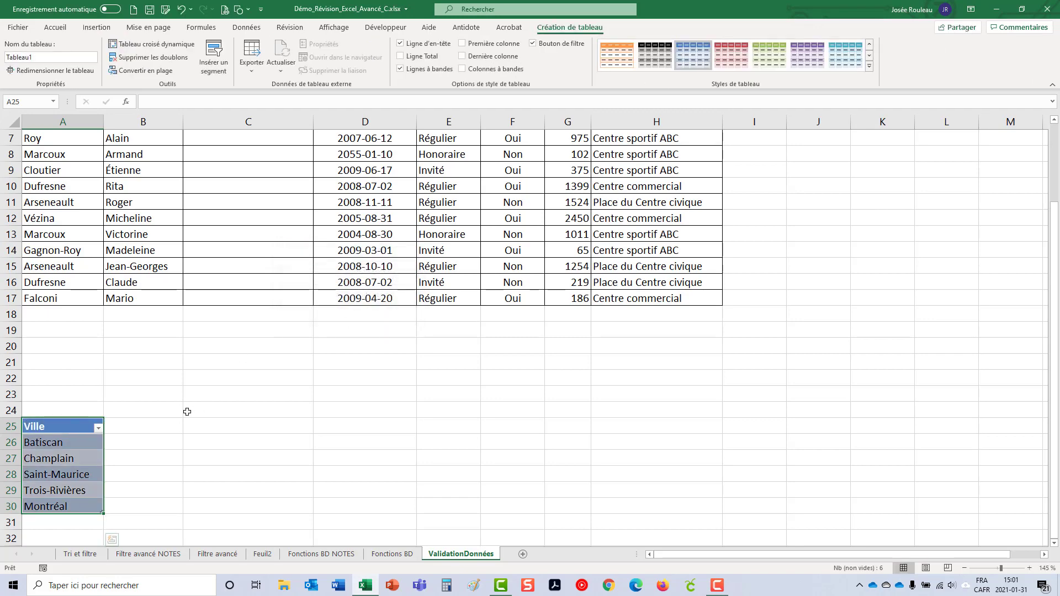
- Examine the city choices in C4 now that their source is a table
{"action": "scroll", "coordinate": [187, 413], "scroll_direction": "up", "scroll_amount": 2}
{"action": "left_click", "coordinate": [255, 195]}
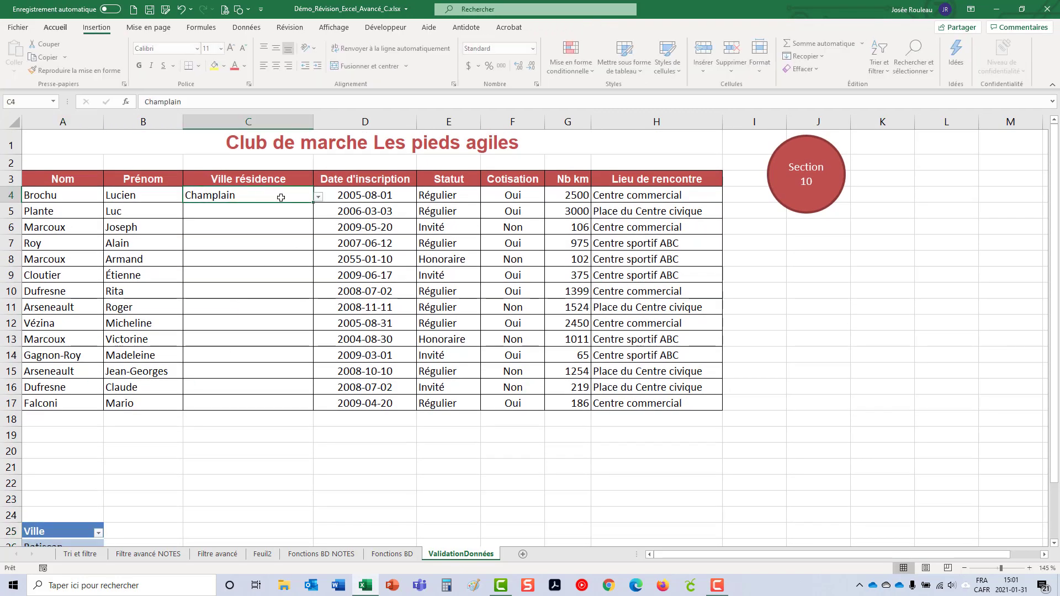
{"action": "left_click", "coordinate": [318, 198]}
{"action": "left_click", "coordinate": [318, 198]}
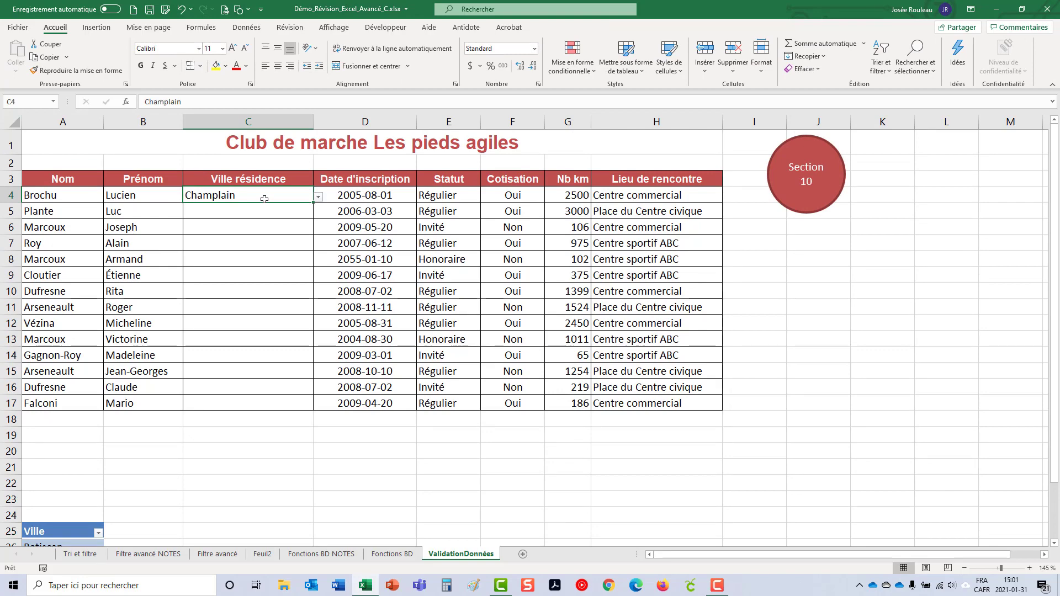
- Add Laval to the city table in A31, directly below Montréal
{"action": "scroll", "coordinate": [128, 414], "scroll_direction": "down", "scroll_amount": 3}
{"action": "left_click", "coordinate": [91, 474]}
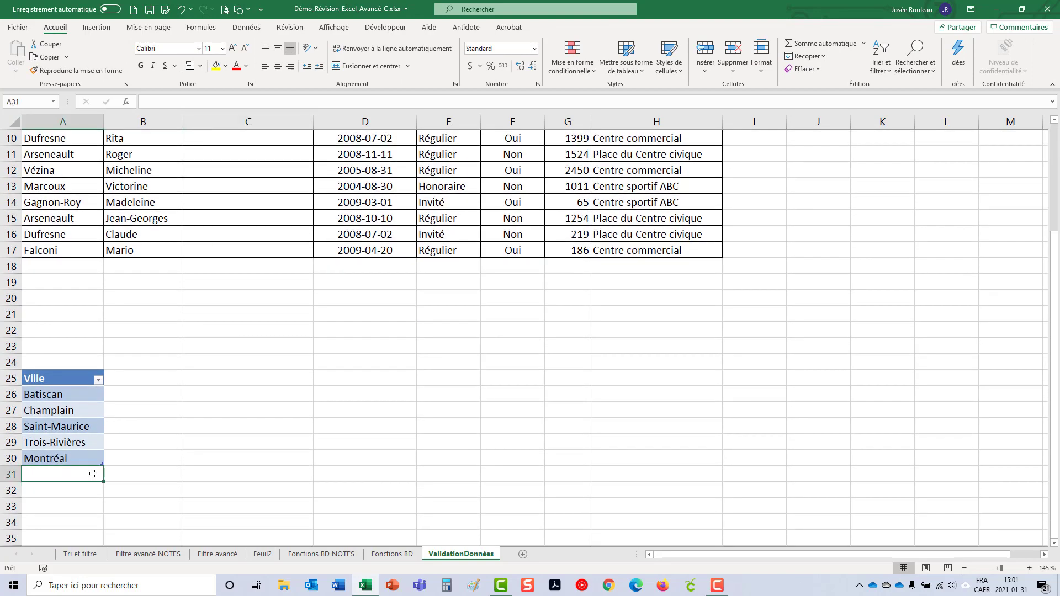
{"action": "type", "text": "Laval"}
{"action": "key", "text": "Return"}
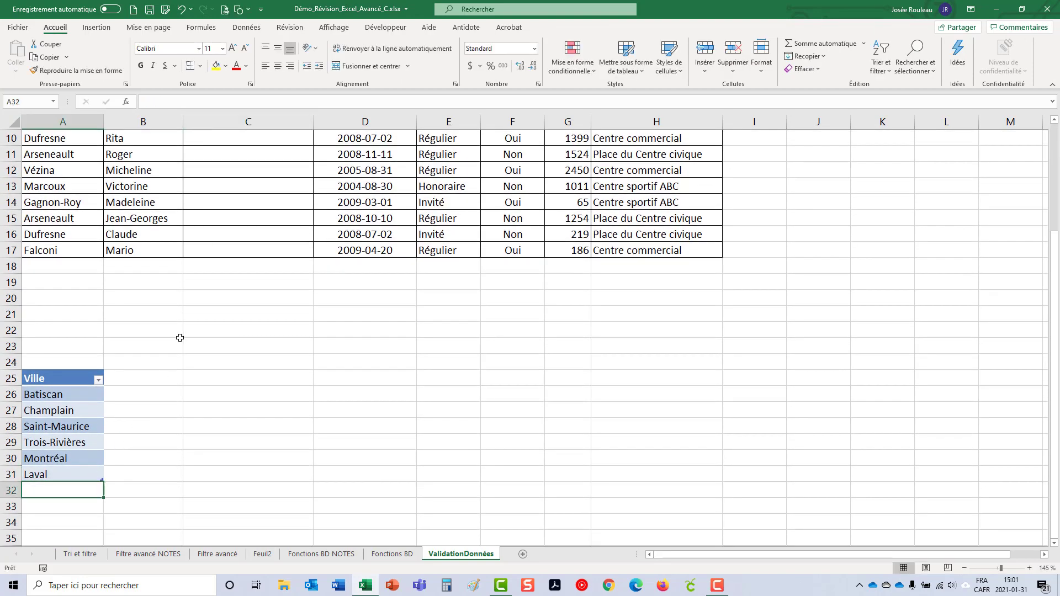
- Check the dropdown choices in C4 and C10 for the city added to the table, without selecting one
{"action": "scroll", "coordinate": [252, 238], "scroll_direction": "up", "scroll_amount": 3}
{"action": "left_click", "coordinate": [271, 198]}
{"action": "left_click", "coordinate": [318, 197]}
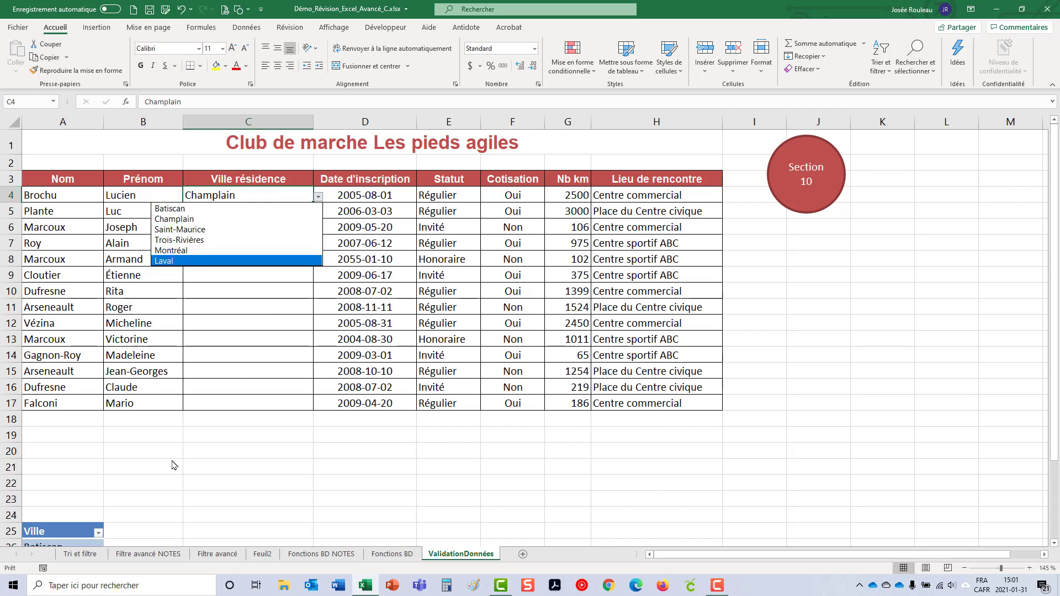
{"action": "key", "text": "Escape"}
{"action": "scroll", "coordinate": [168, 462], "scroll_direction": "down", "scroll_amount": 2}
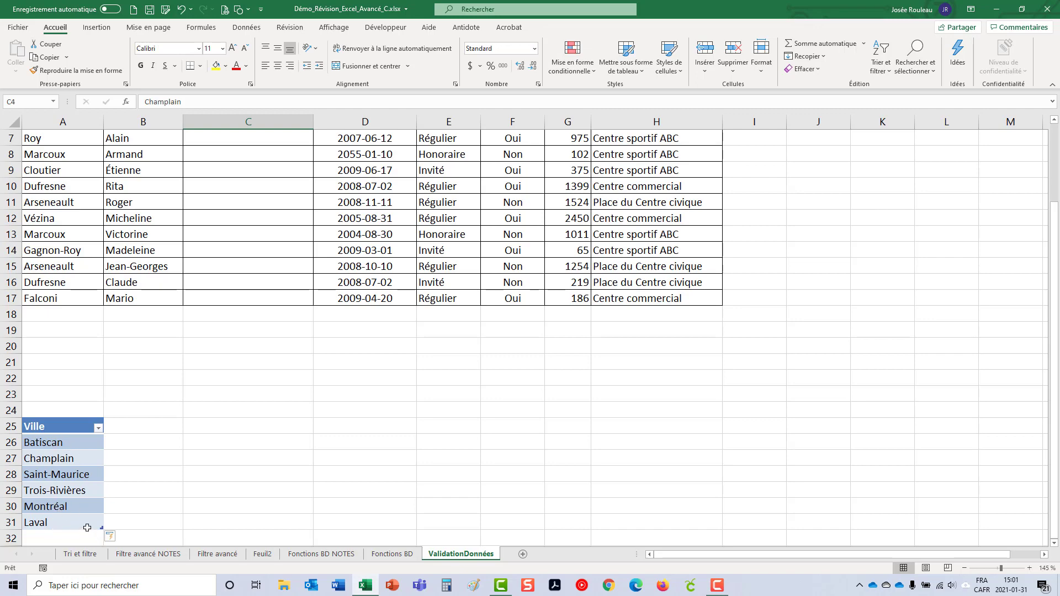
{"action": "scroll", "coordinate": [86, 486], "scroll_direction": "up", "scroll_amount": 2}
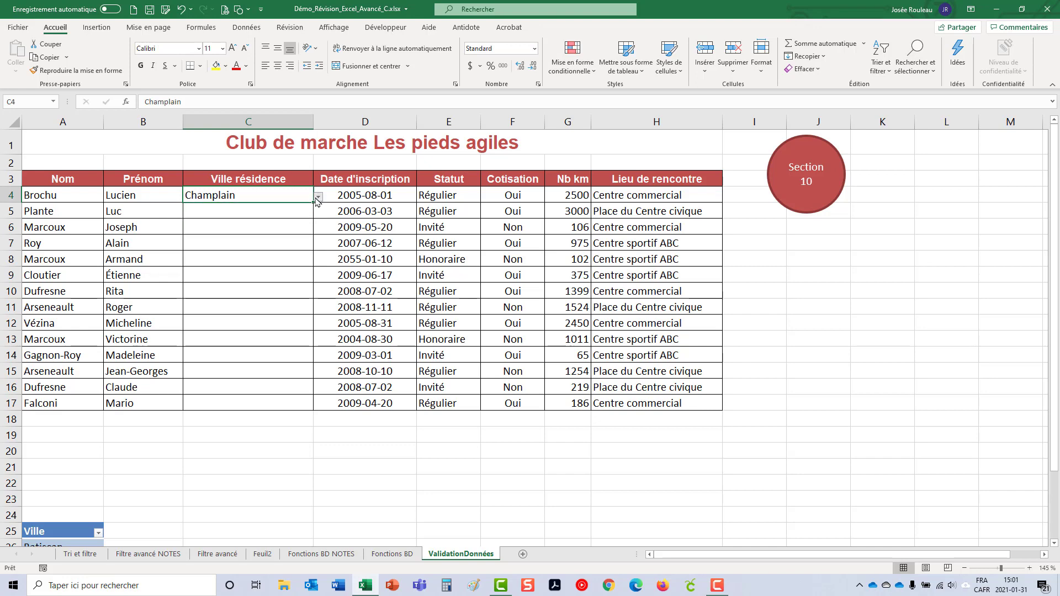
{"action": "left_click", "coordinate": [281, 294]}
{"action": "left_click", "coordinate": [319, 292]}
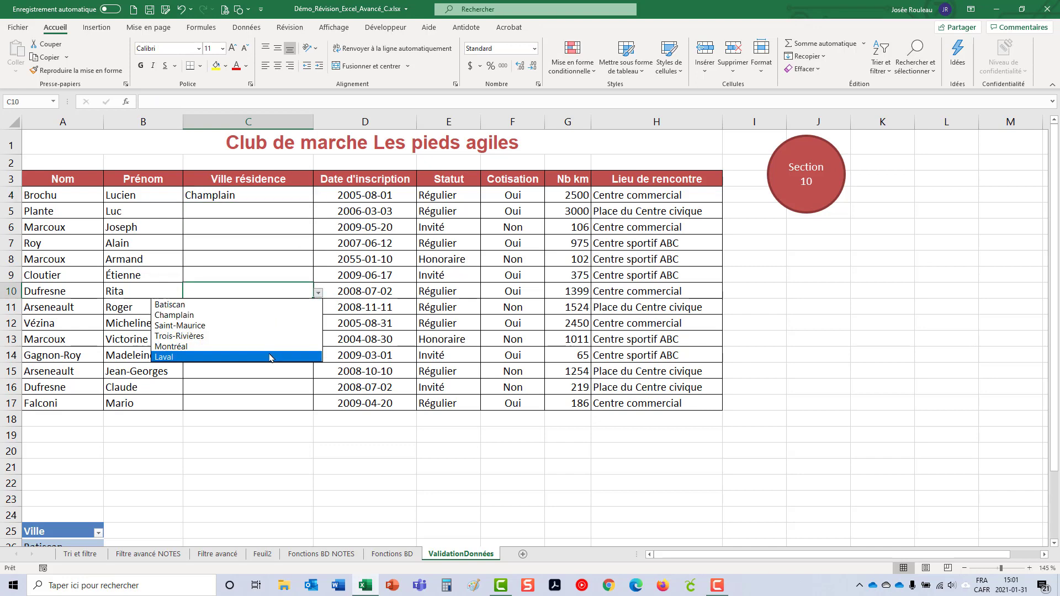
{"action": "left_click", "coordinate": [268, 376]}
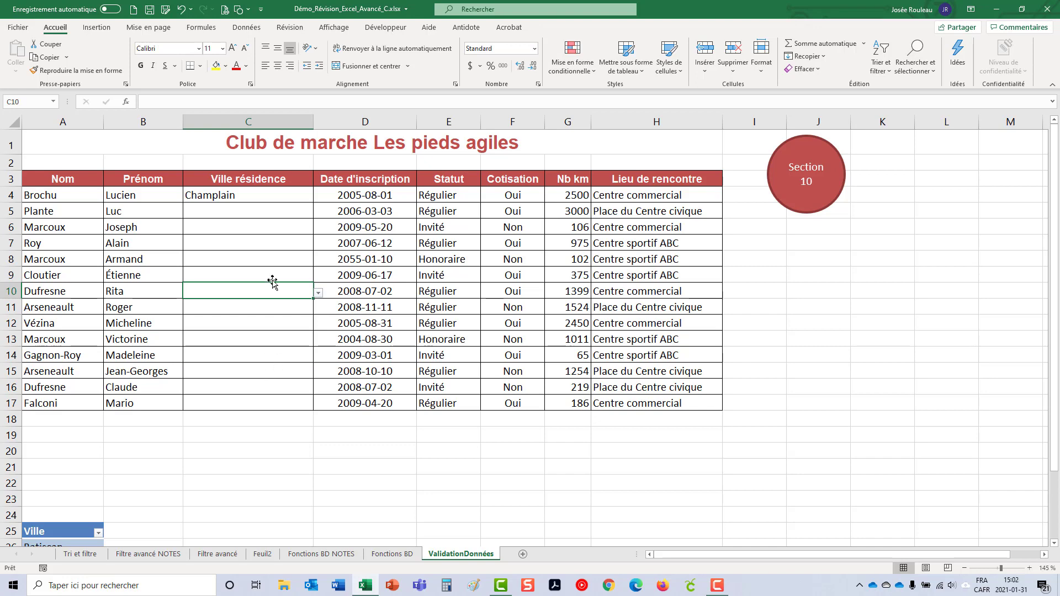
- Clear the city in C4 and fill the empty validated cell down through C17
{"action": "left_click", "coordinate": [281, 195]}
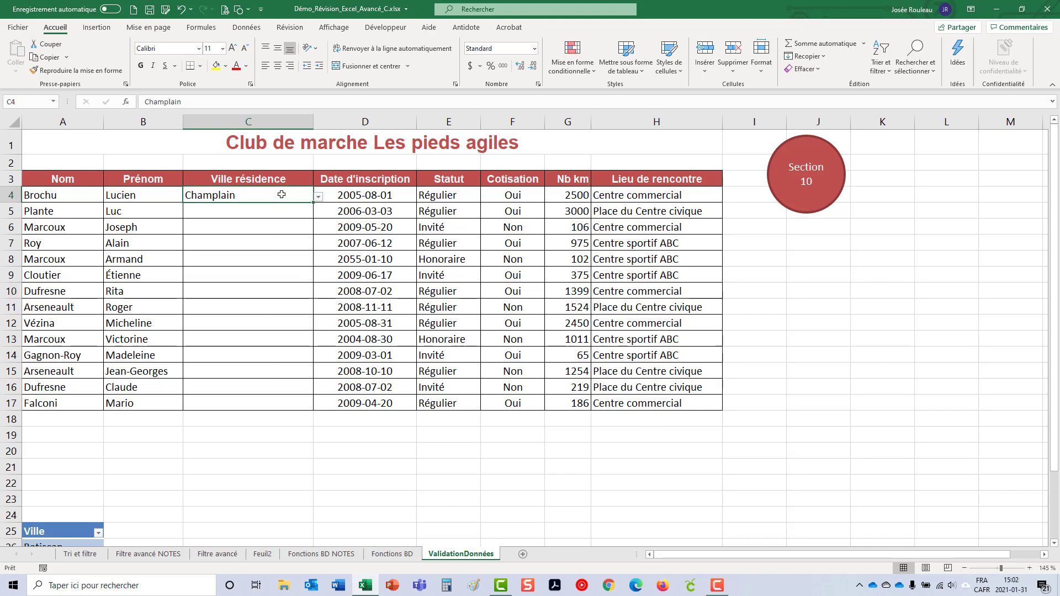
{"action": "key", "text": "Delete"}
{"action": "left_click_drag", "start_coordinate": [313, 204], "coordinate": [296, 412]}
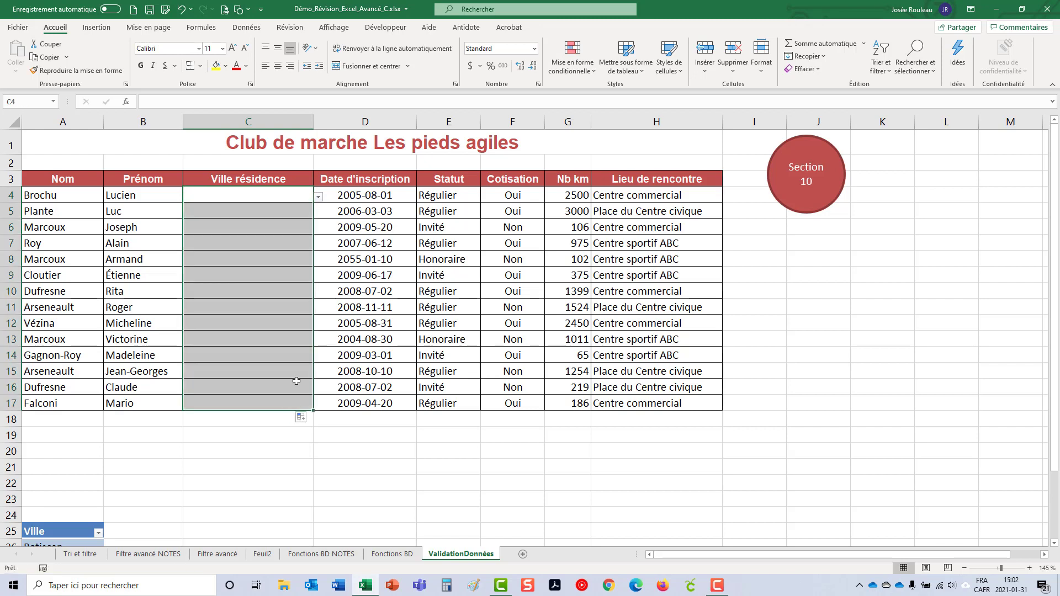
- Select the Nb km values in G4:G17 and review their data validation criteria without changing them
{"action": "left_click", "coordinate": [274, 194]}
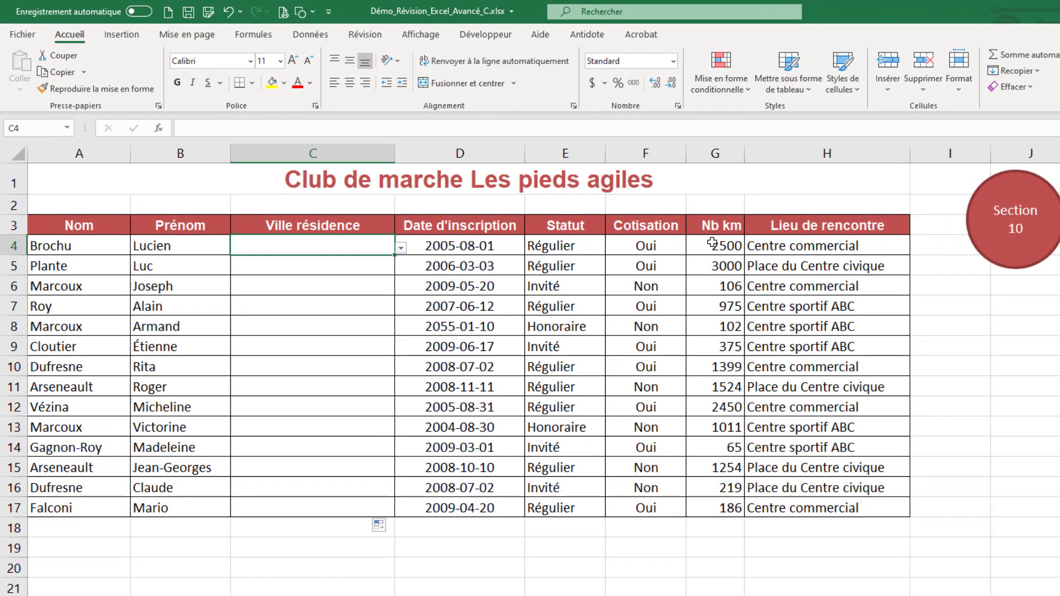
{"action": "left_click_drag", "start_coordinate": [713, 243], "coordinate": [718, 507]}
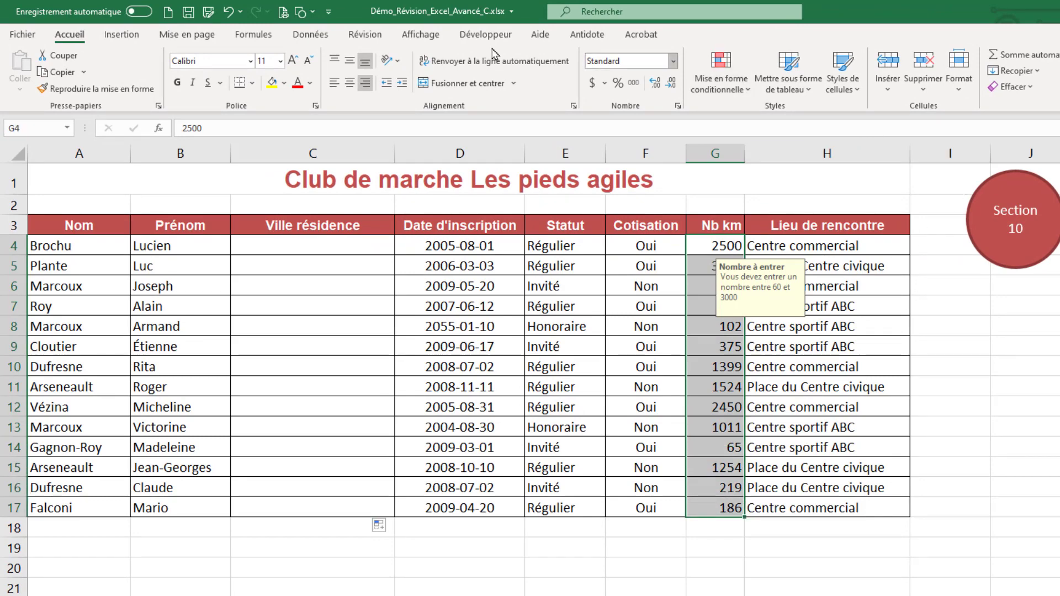
{"action": "left_click", "coordinate": [309, 34]}
{"action": "left_click", "coordinate": [931, 60]}
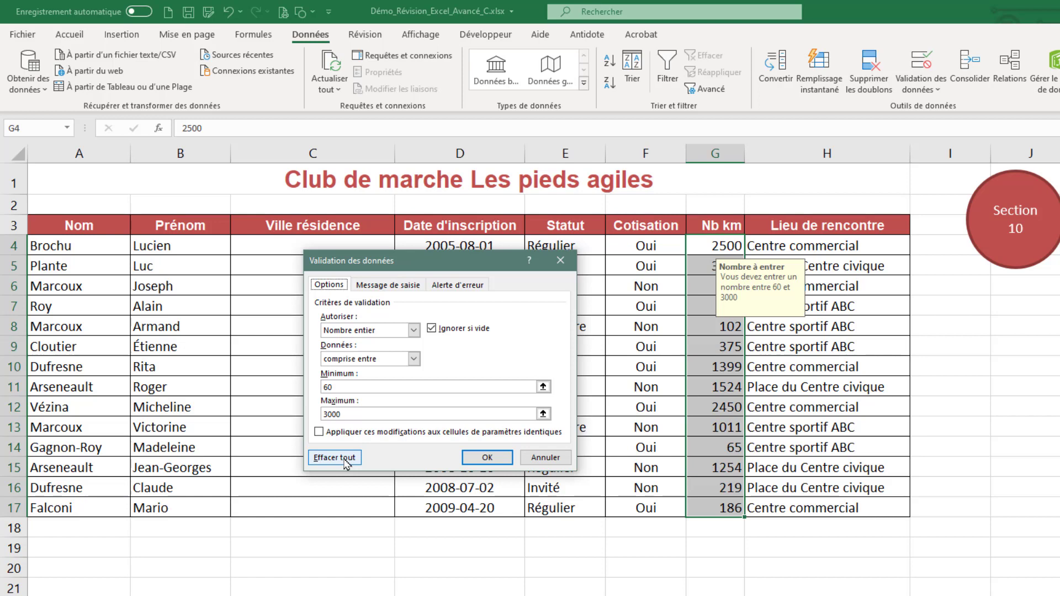
{"action": "left_click", "coordinate": [543, 459]}
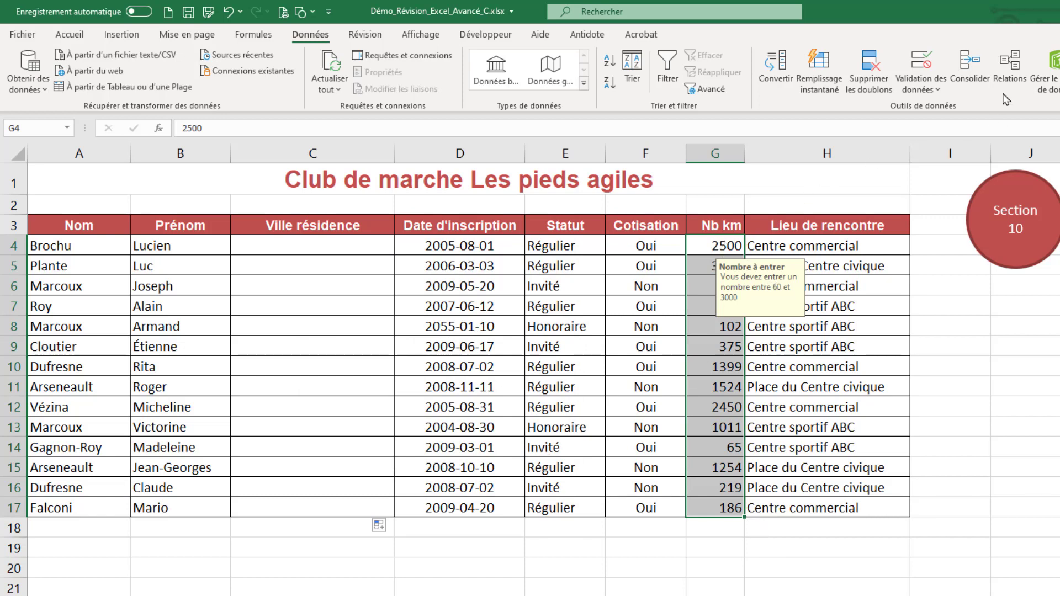
- Set the whole-number validation of G4:G17 to a minimum of 100 and a maximum of 2000
{"action": "left_click", "coordinate": [920, 64]}
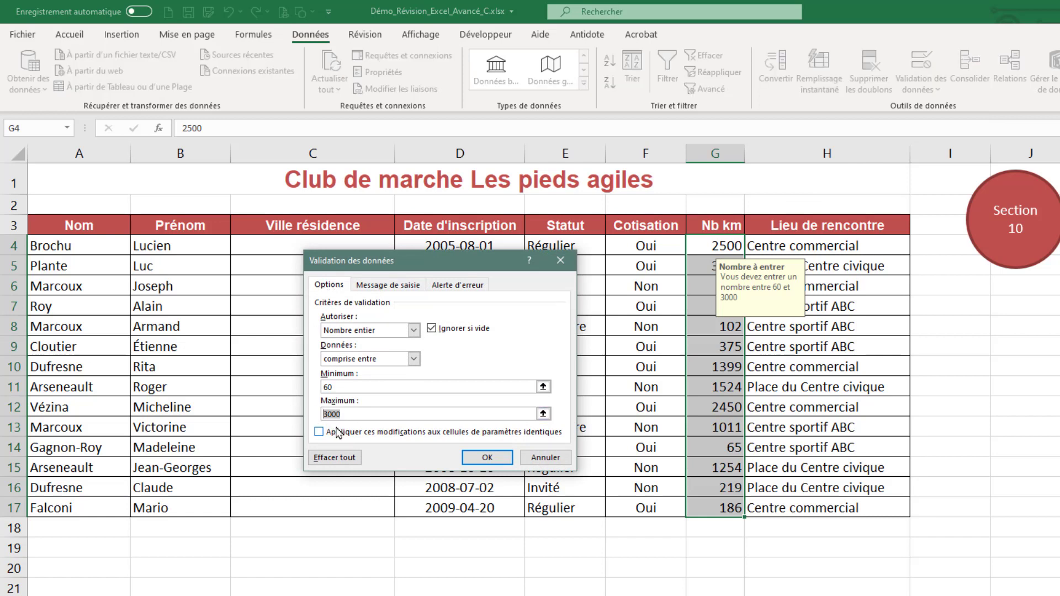
{"action": "double_click", "coordinate": [361, 387]}
{"action": "type", "text": "100"}
{"action": "left_click", "coordinate": [331, 414]}
{"action": "left_click_drag", "start_coordinate": [360, 415], "coordinate": [315, 414]}
{"action": "type", "text": "200"}
{"action": "left_click", "coordinate": [481, 458]}
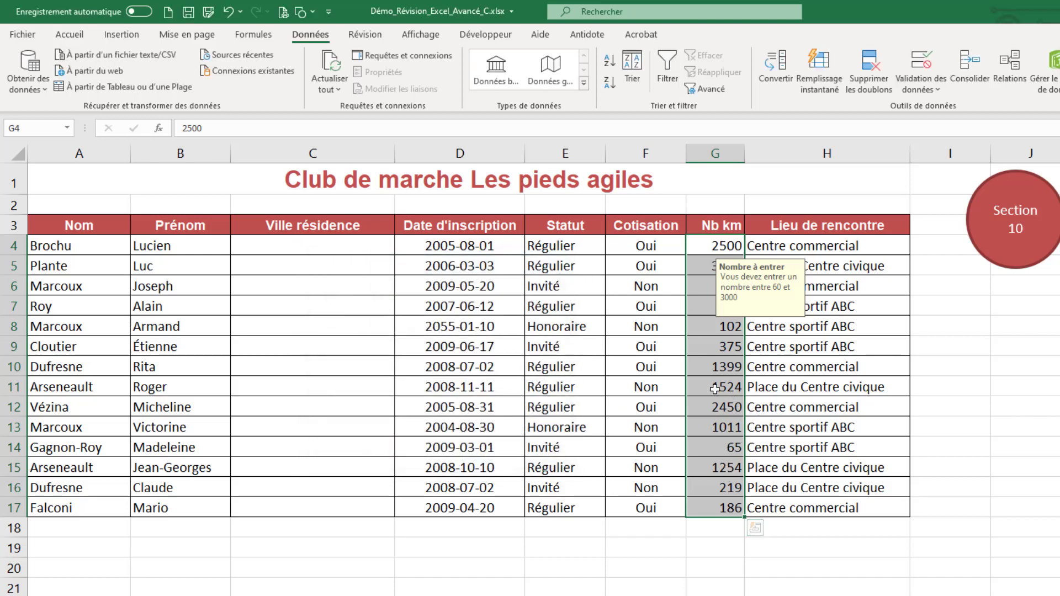
- Circle the invalid data on the sheet to check the Nb km limits, and clear the validation circles
{"action": "left_click", "coordinate": [807, 386]}
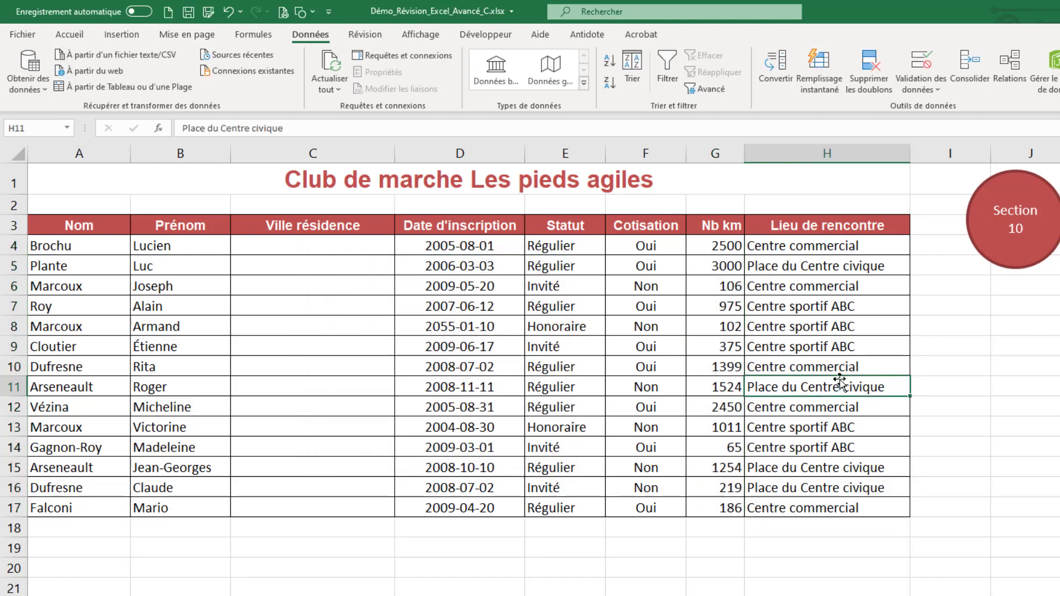
{"action": "left_click", "coordinate": [935, 93]}
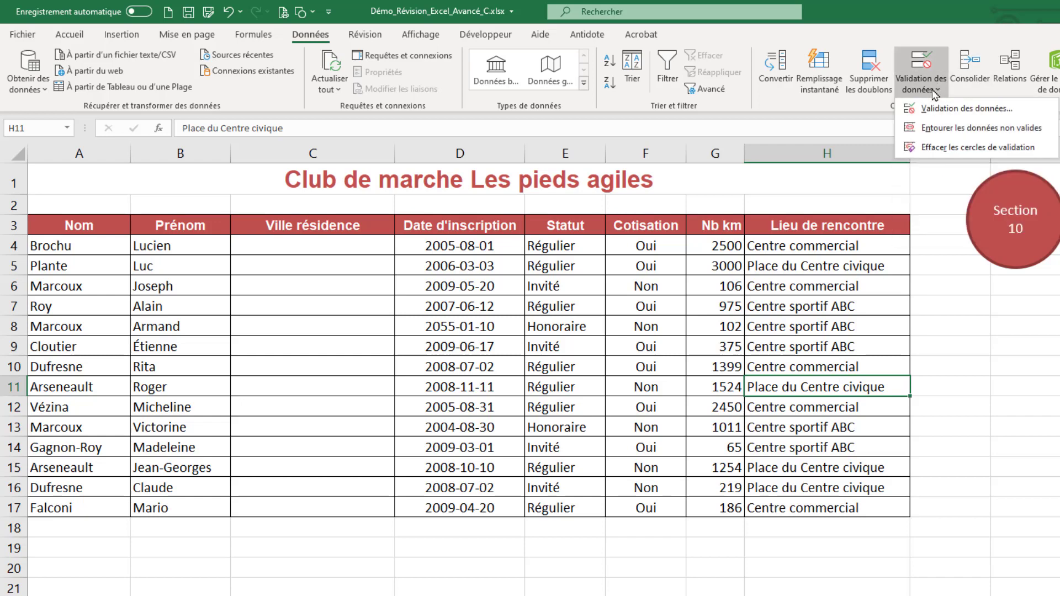
{"action": "left_click", "coordinate": [944, 131]}
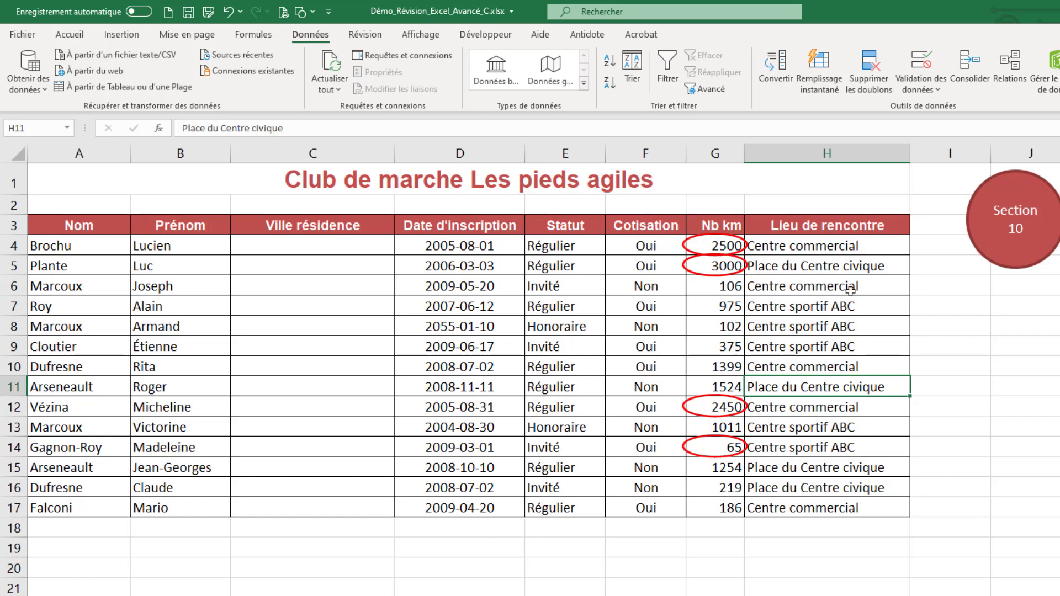
{"action": "left_click", "coordinate": [931, 94]}
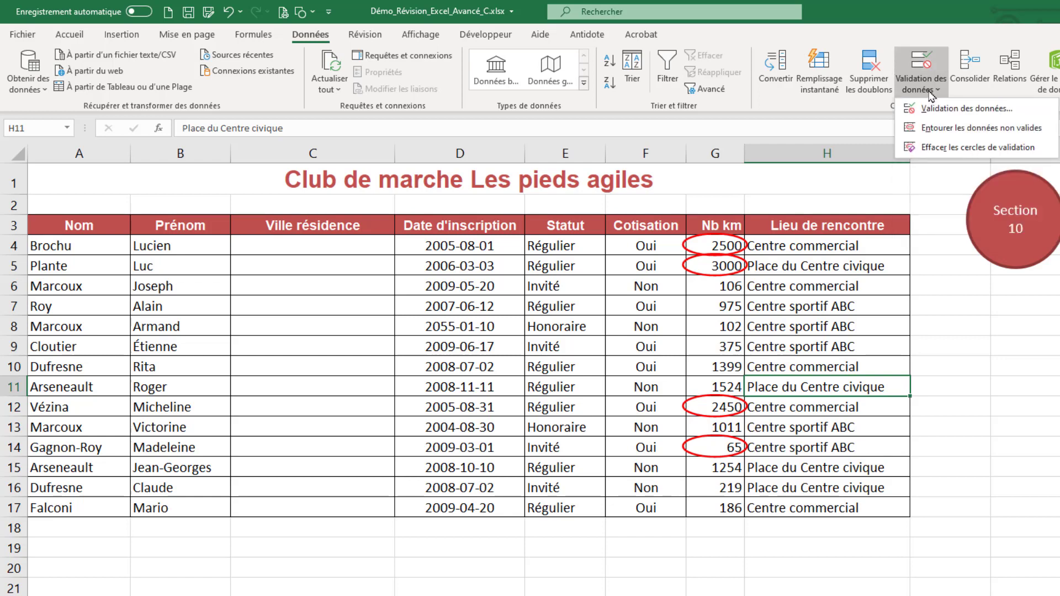
{"action": "left_click", "coordinate": [970, 148]}
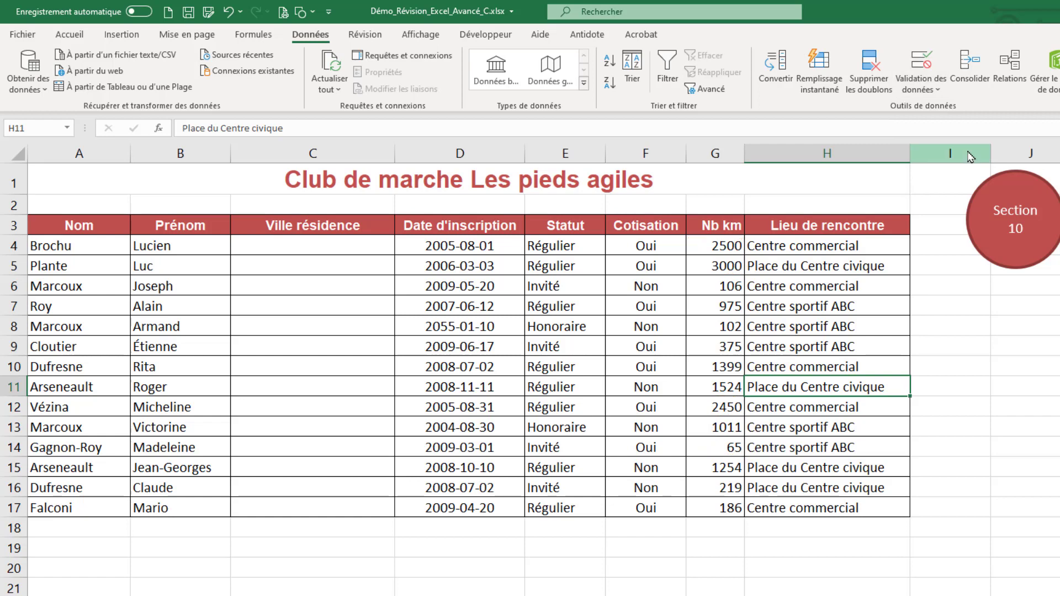